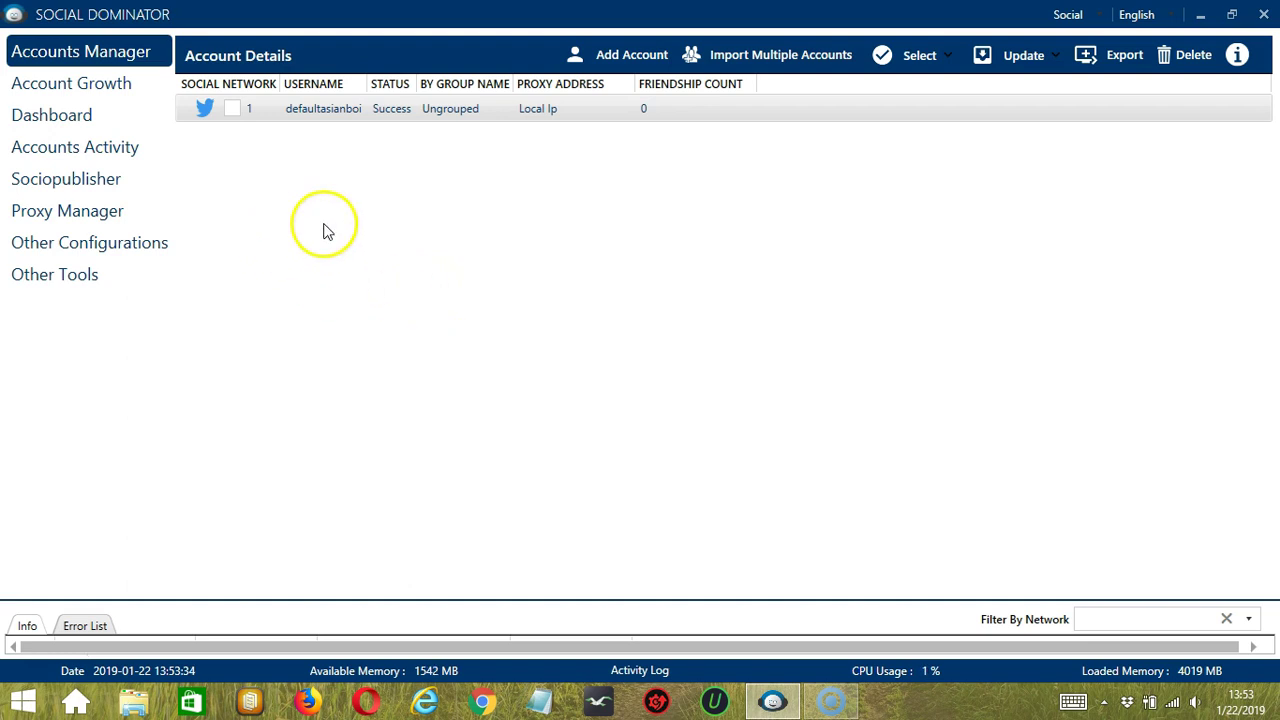
Open Accounts Activity for the Twitter account via Go to Tools in its right-click menu
right_click(290, 113)
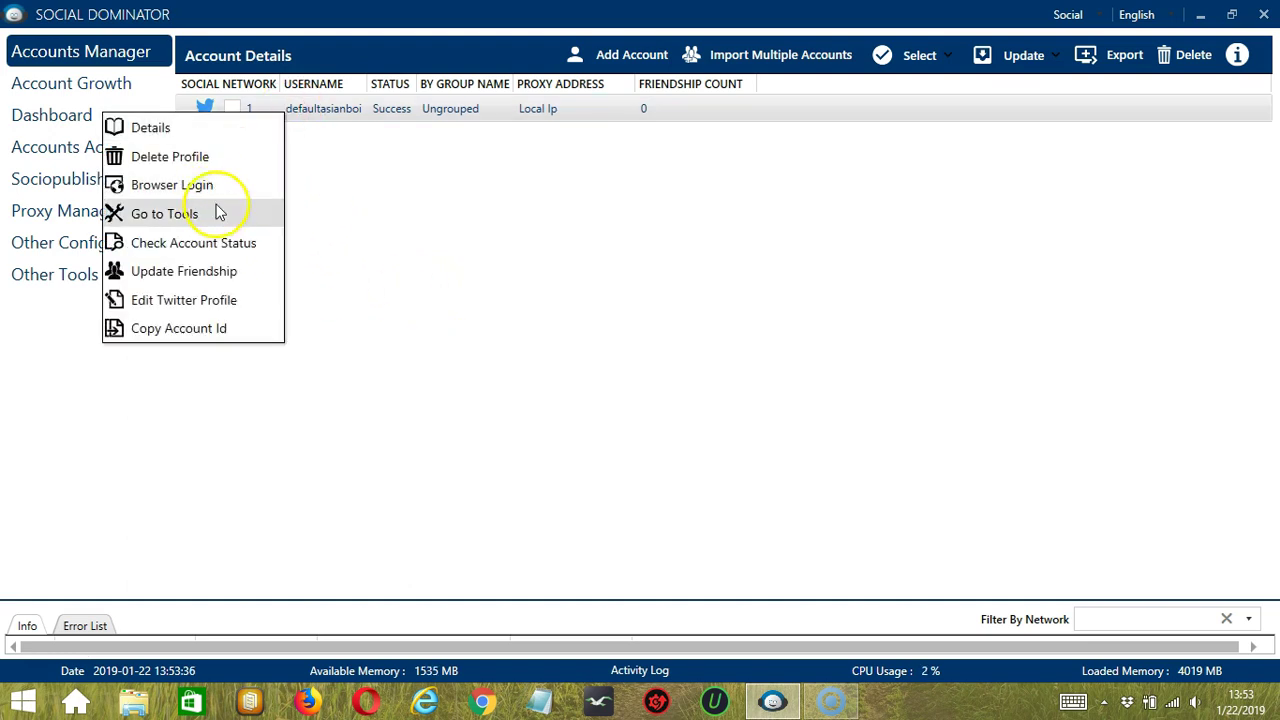
left_click(220, 216)
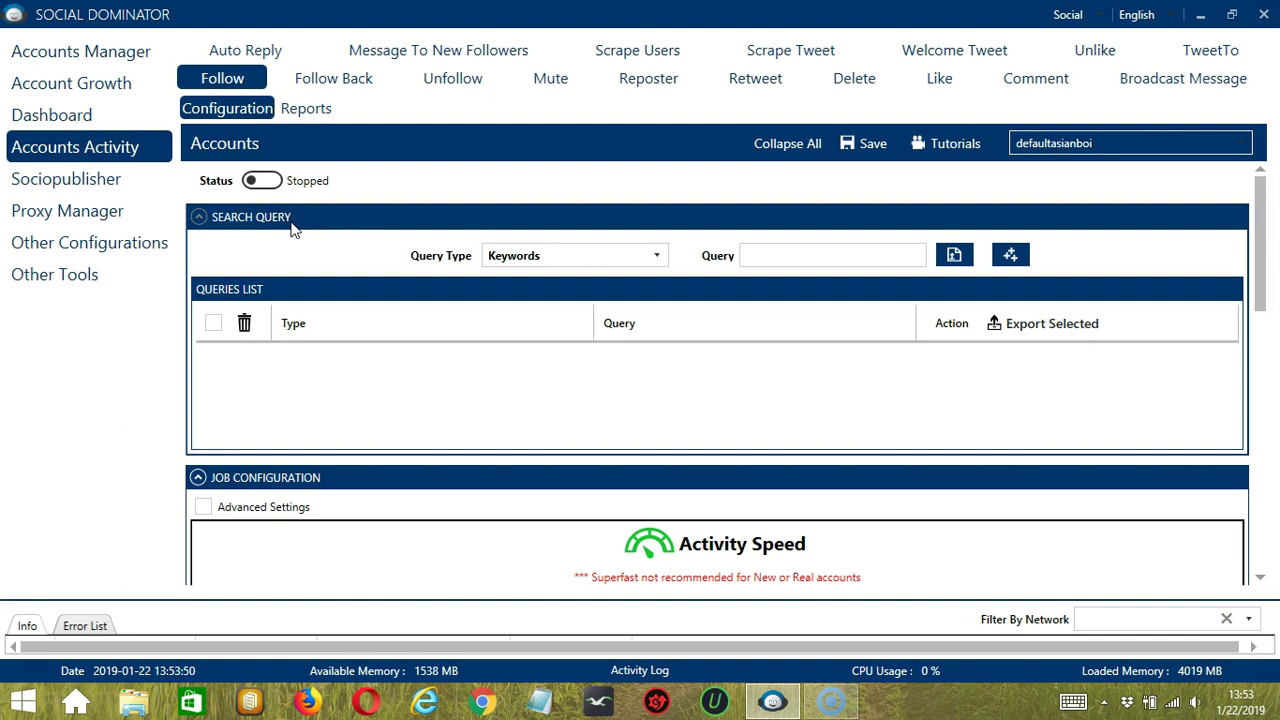
Switch to Message To New Followers and check the Spintax option's format tooltip
left_click(388, 55)
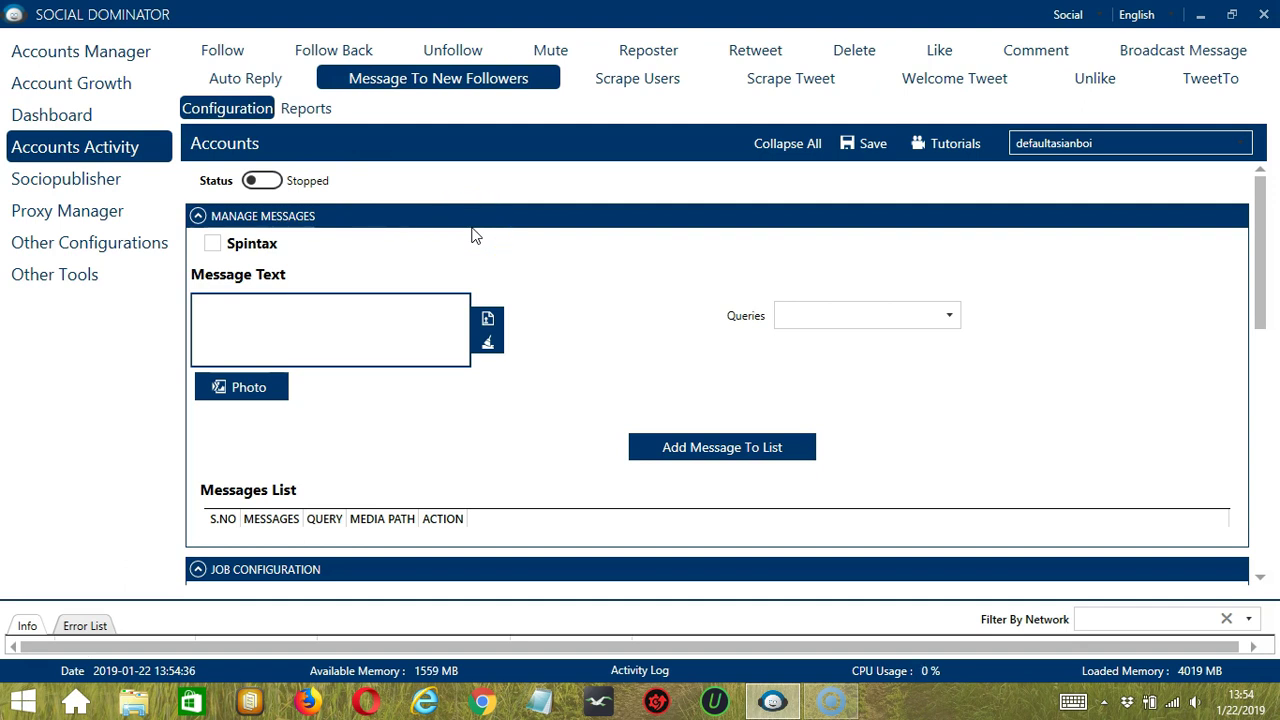
left_click(255, 247)
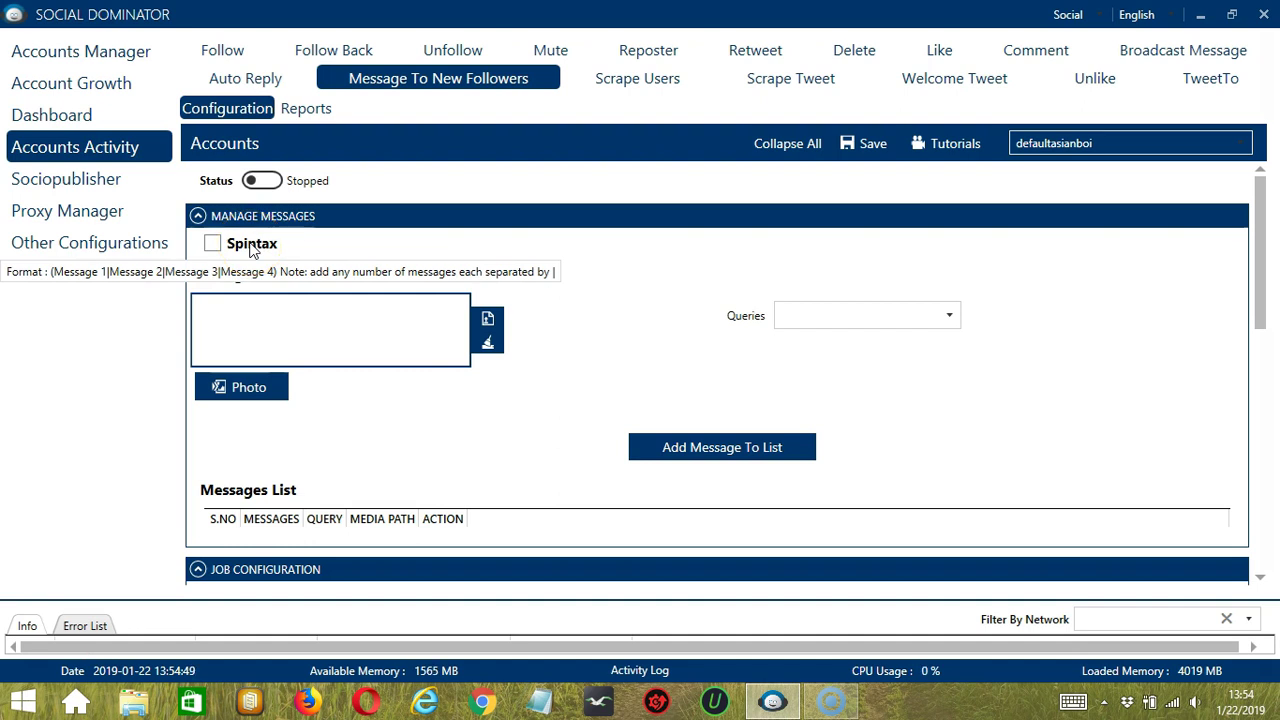
left_click(255, 248)
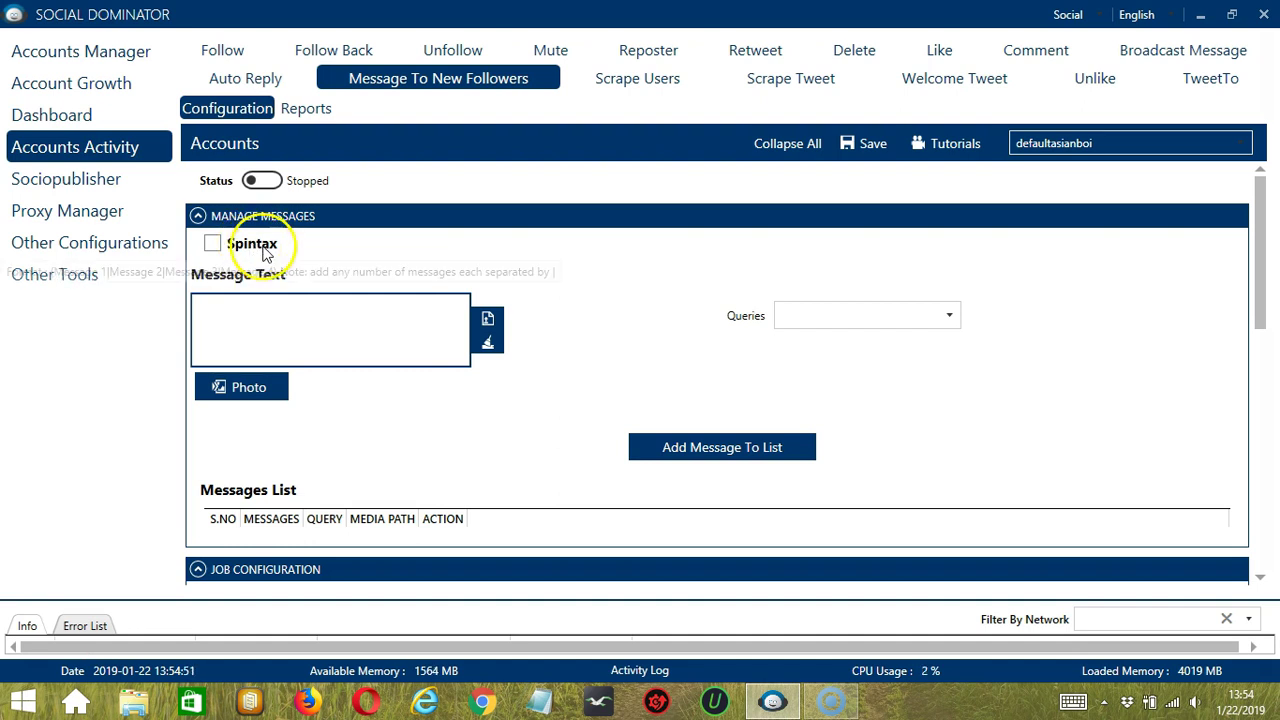
Enter the spintax message '{Hi. Thank you for tollowing. | Hey. Thanks for the follow. | How are you?)' as Message Text
left_click(242, 320)
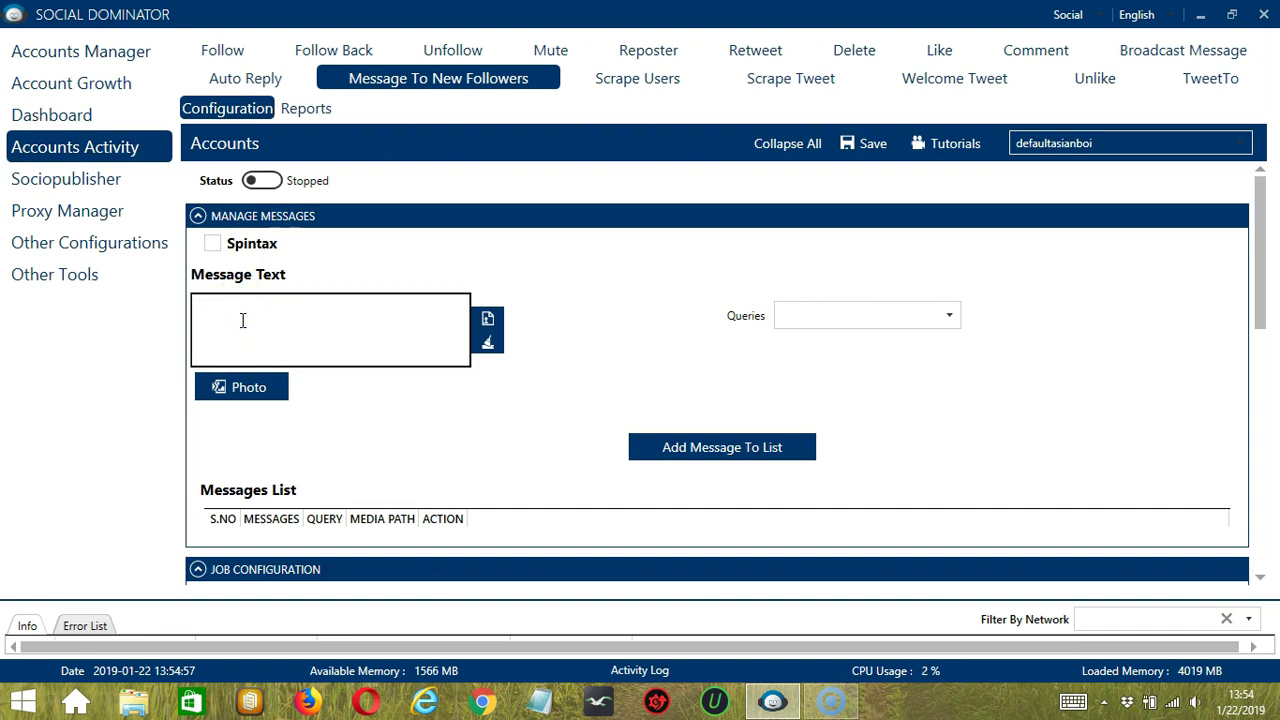
left_click(357, 331)
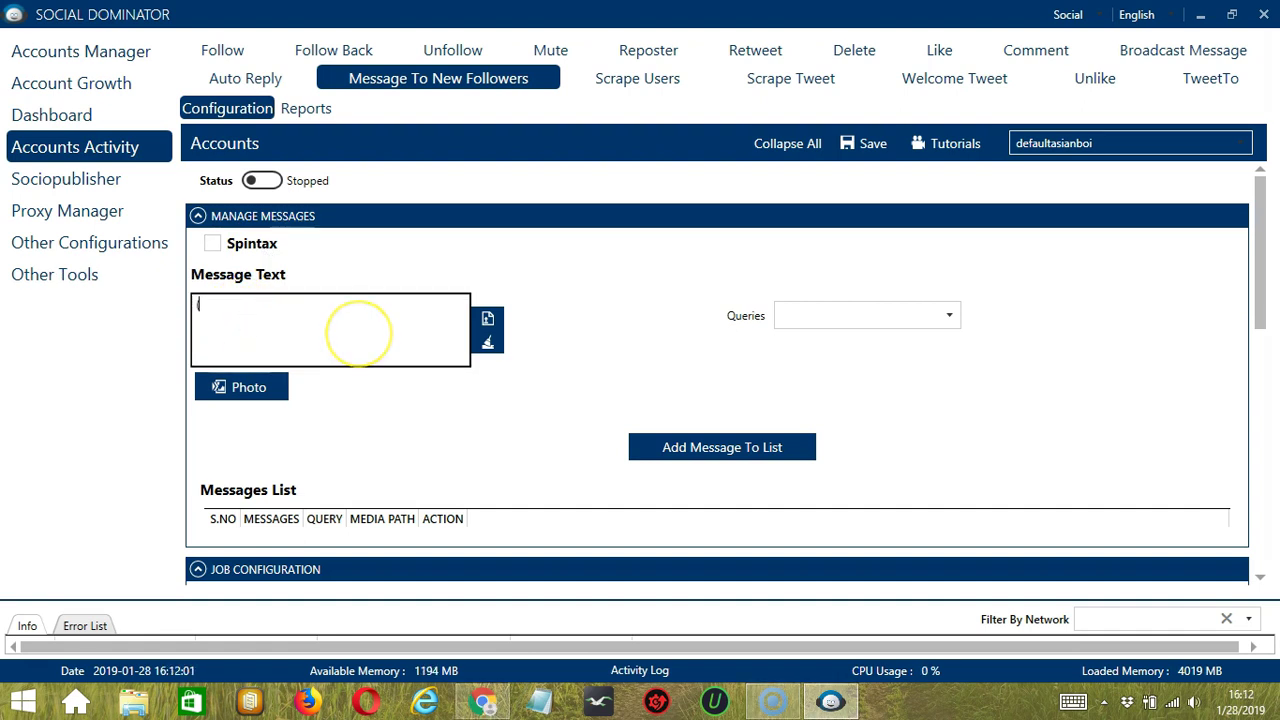
type("{Hi. Than")
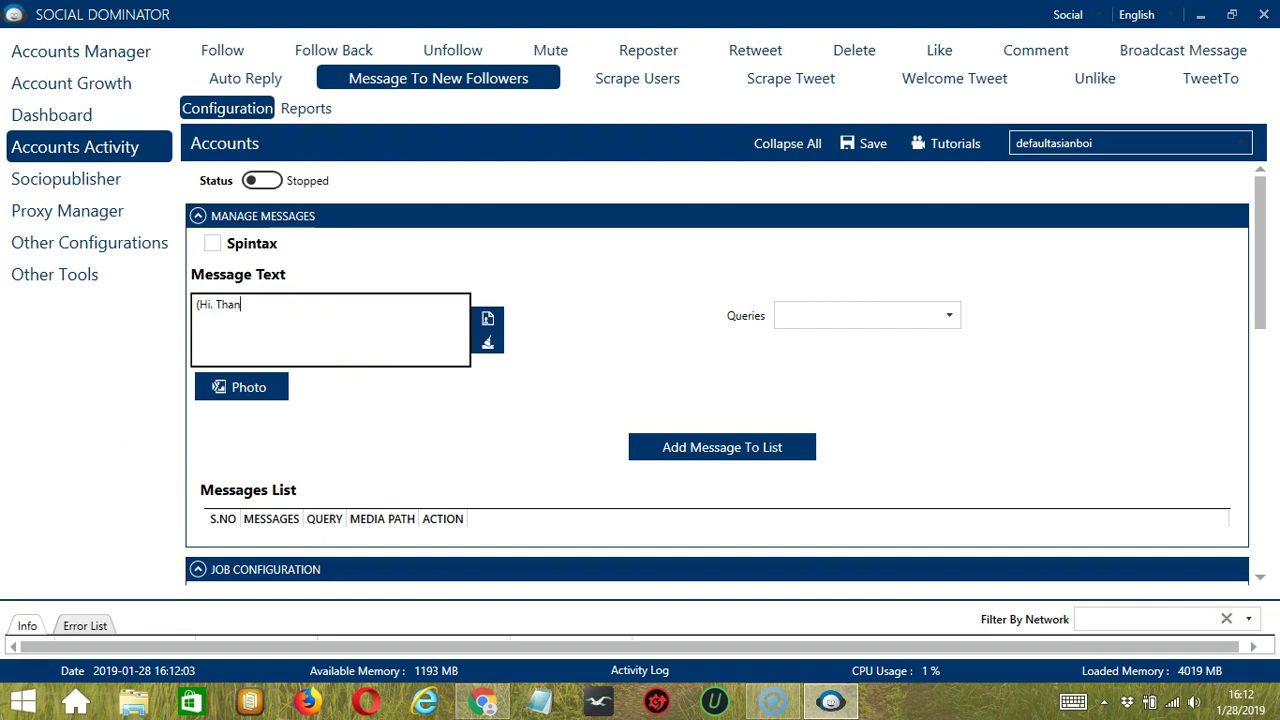
type("k you for tollowing. ")
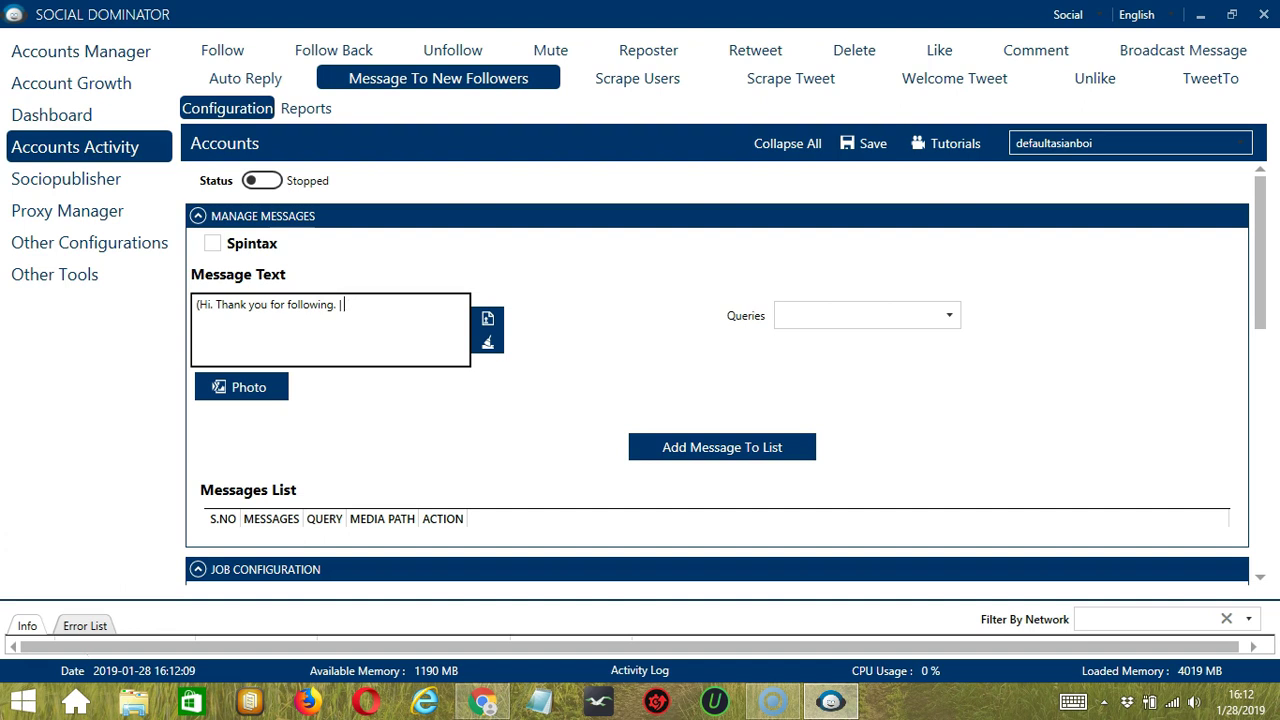
type("| Hey. Thanks fo")
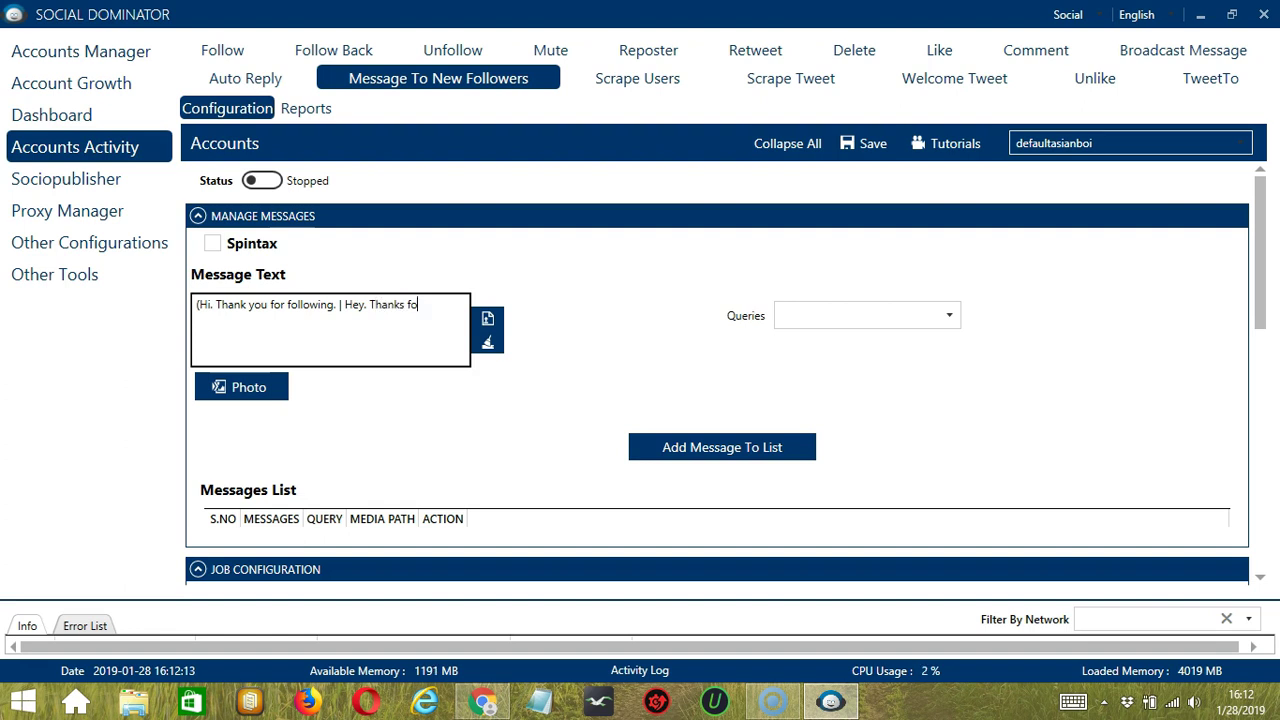
type("r the follow. | How are you?")
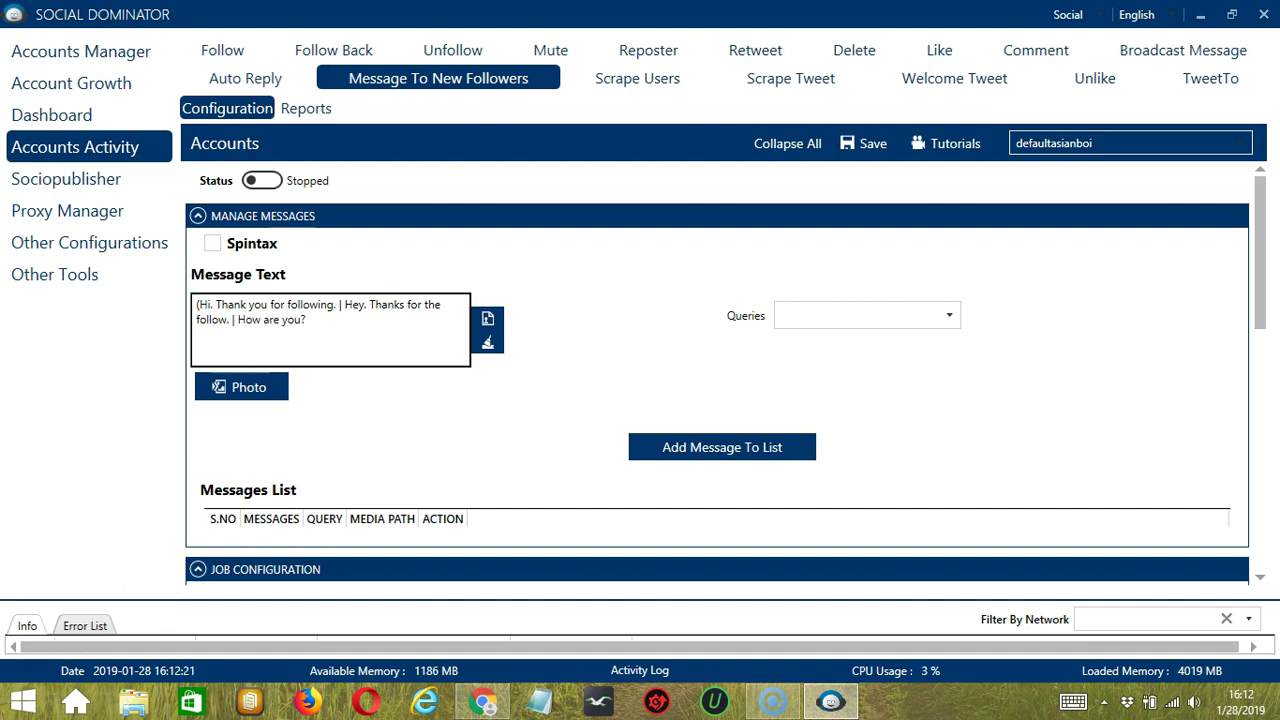
type(")")
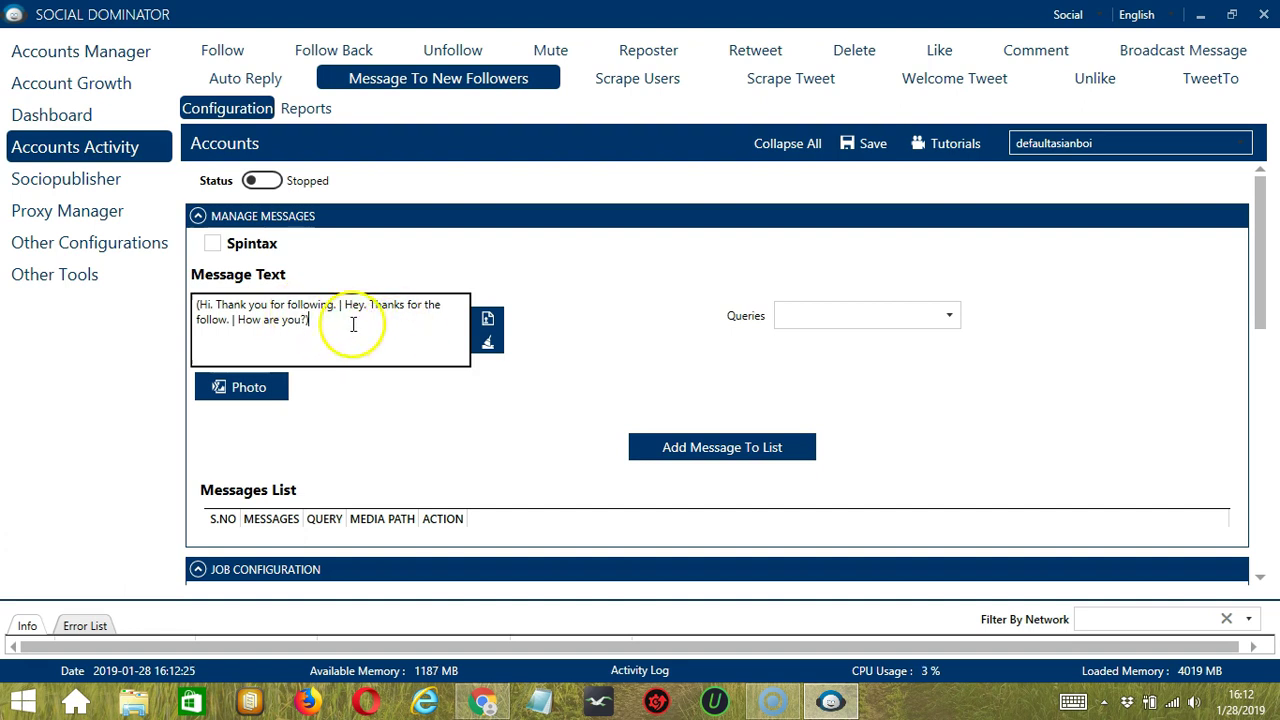
Clear the typed text, load message.txt from the Desktop as the message, and attach no photo
left_click(487, 347)
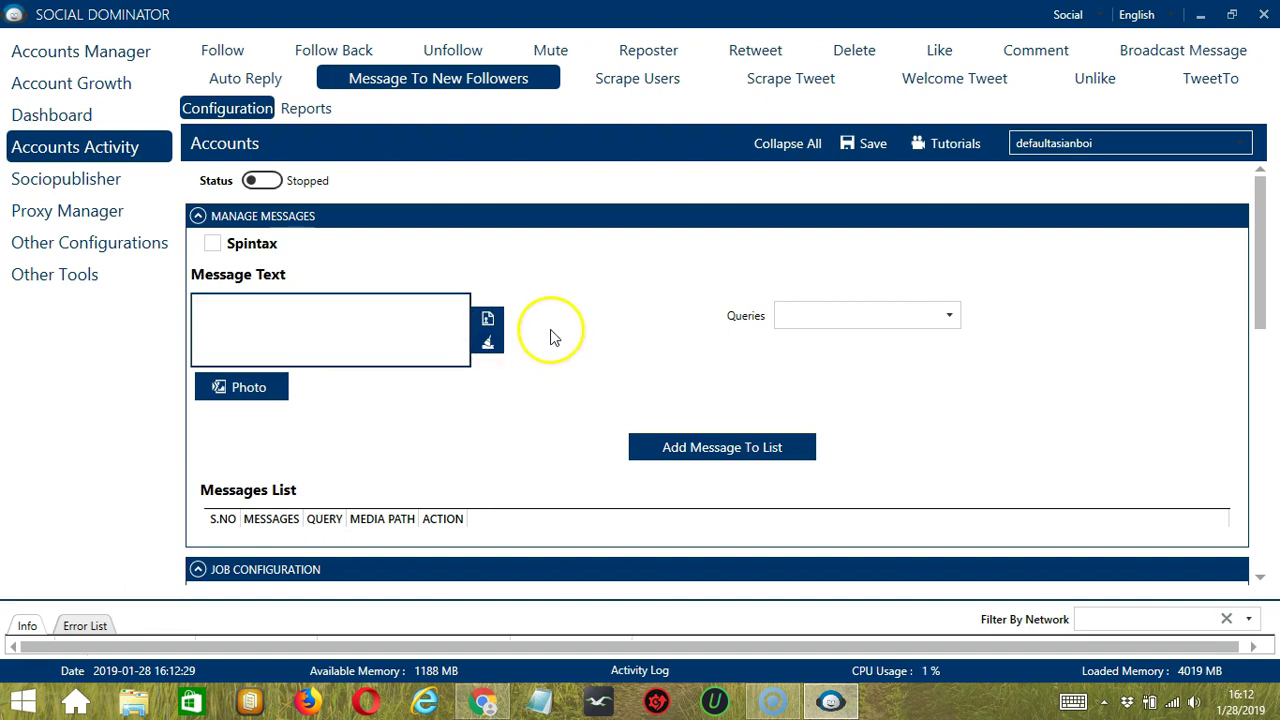
left_click(487, 318)
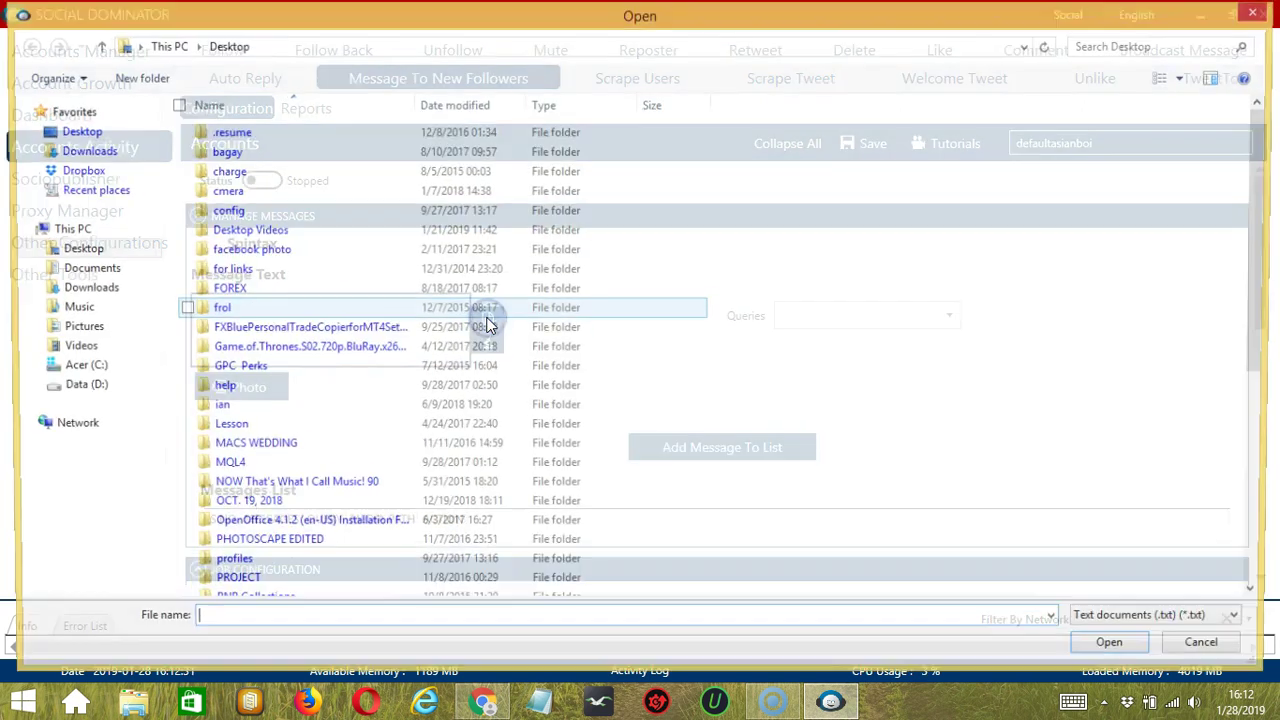
scroll(1114, 509, "down", 7)
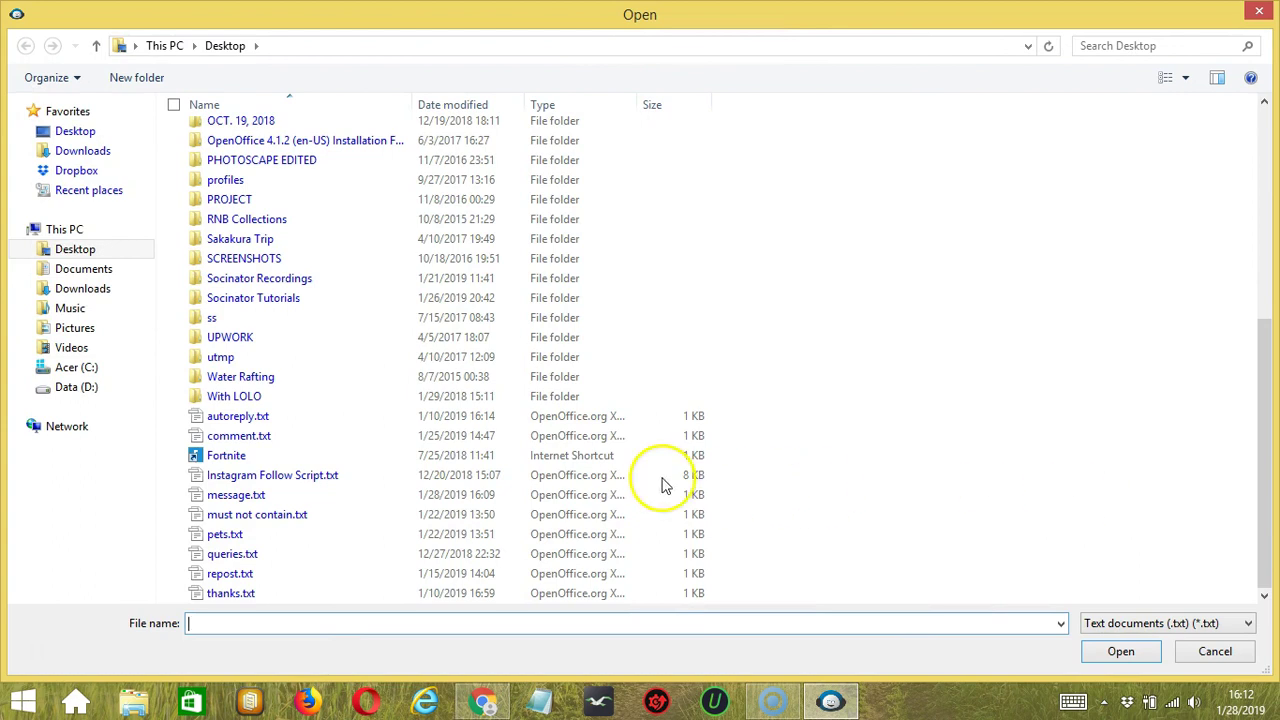
left_click(272, 496)
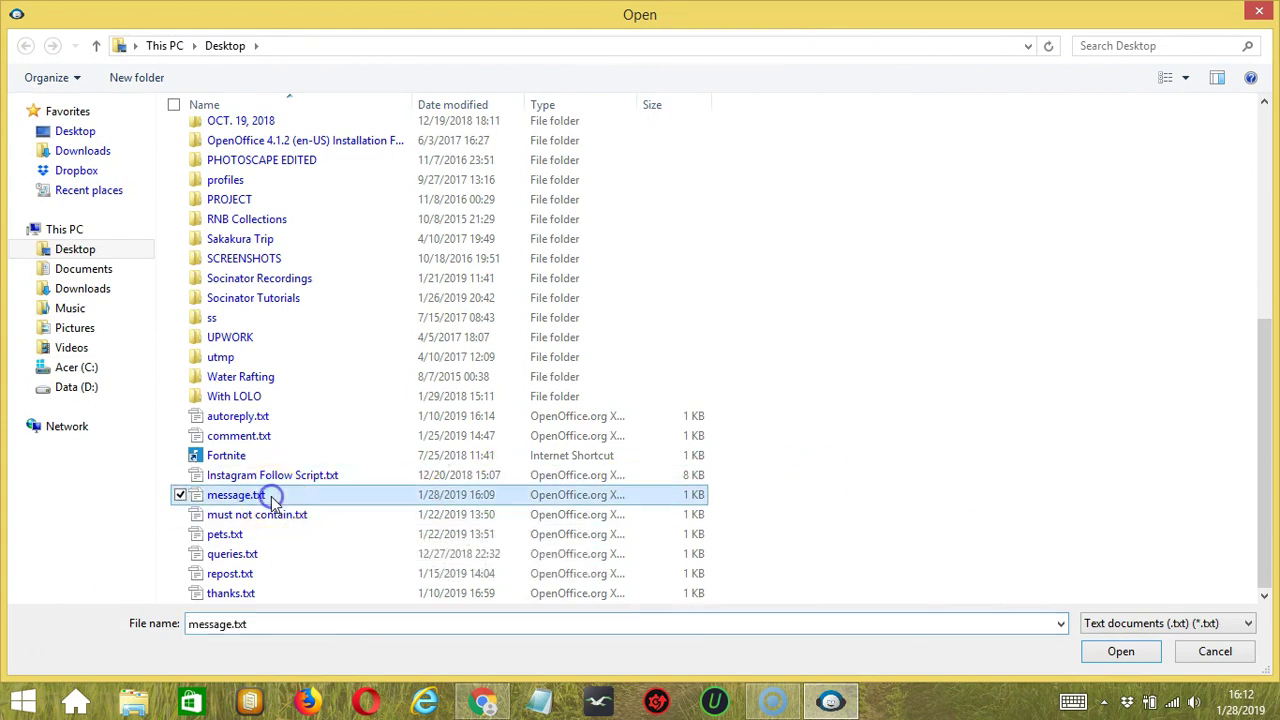
left_click(1120, 651)
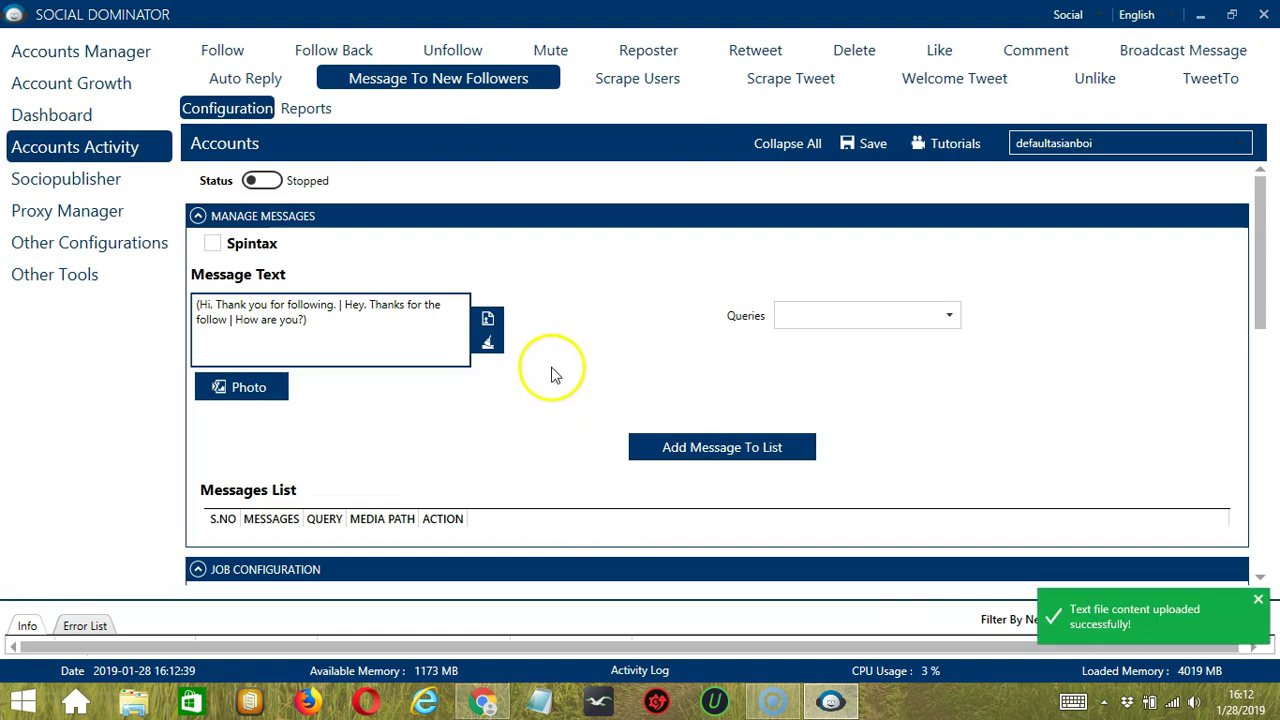
left_click(286, 389)
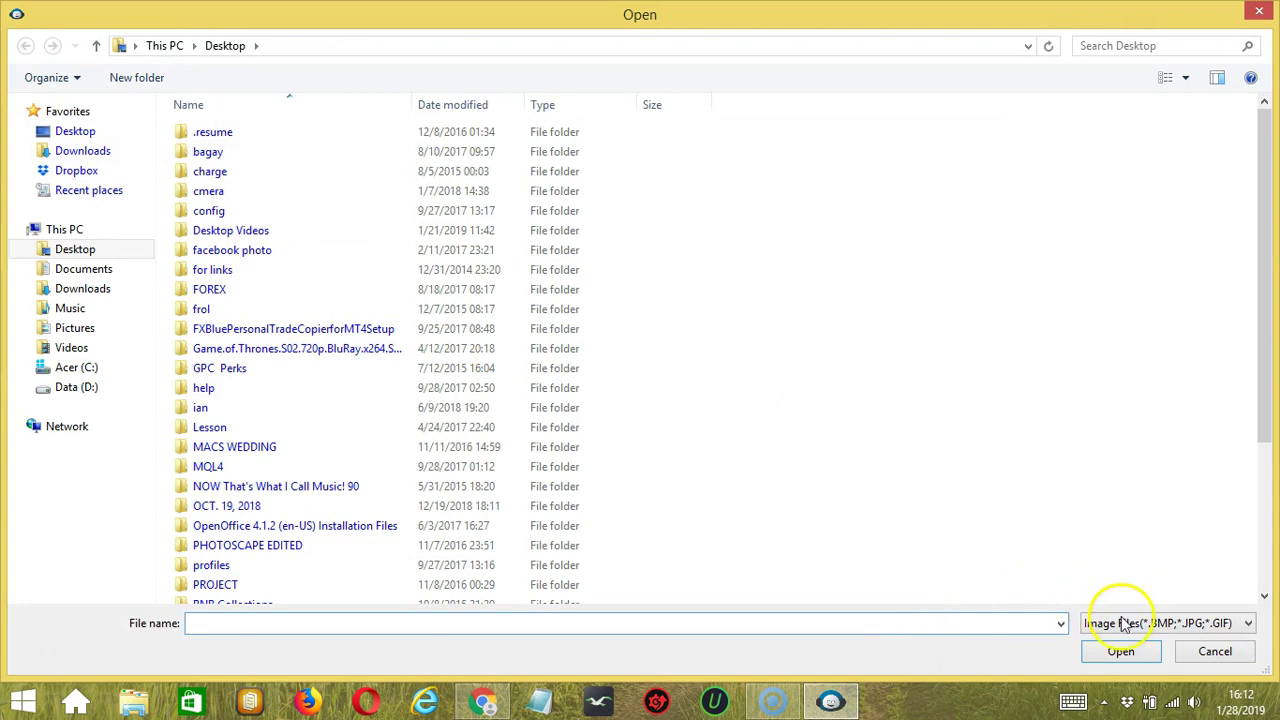
left_click(1190, 652)
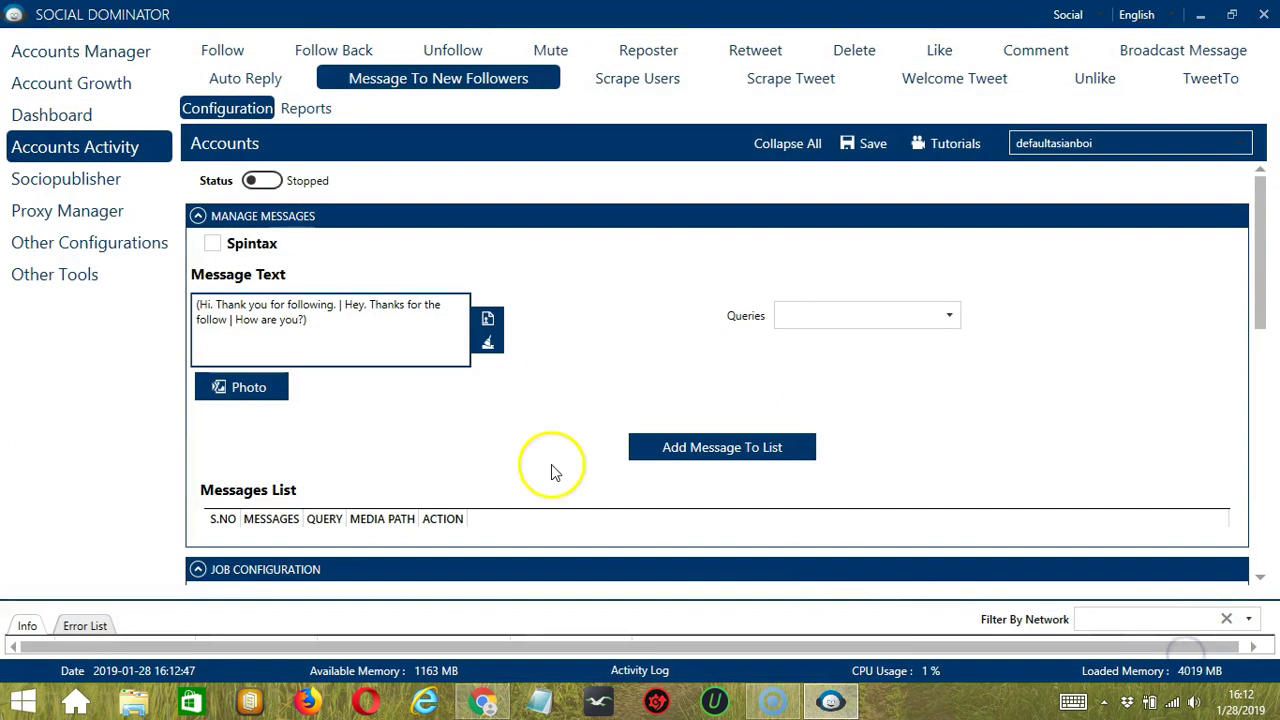
Enable Spintax and add the message with the Default query as Messages List entry 1
left_click(219, 245)
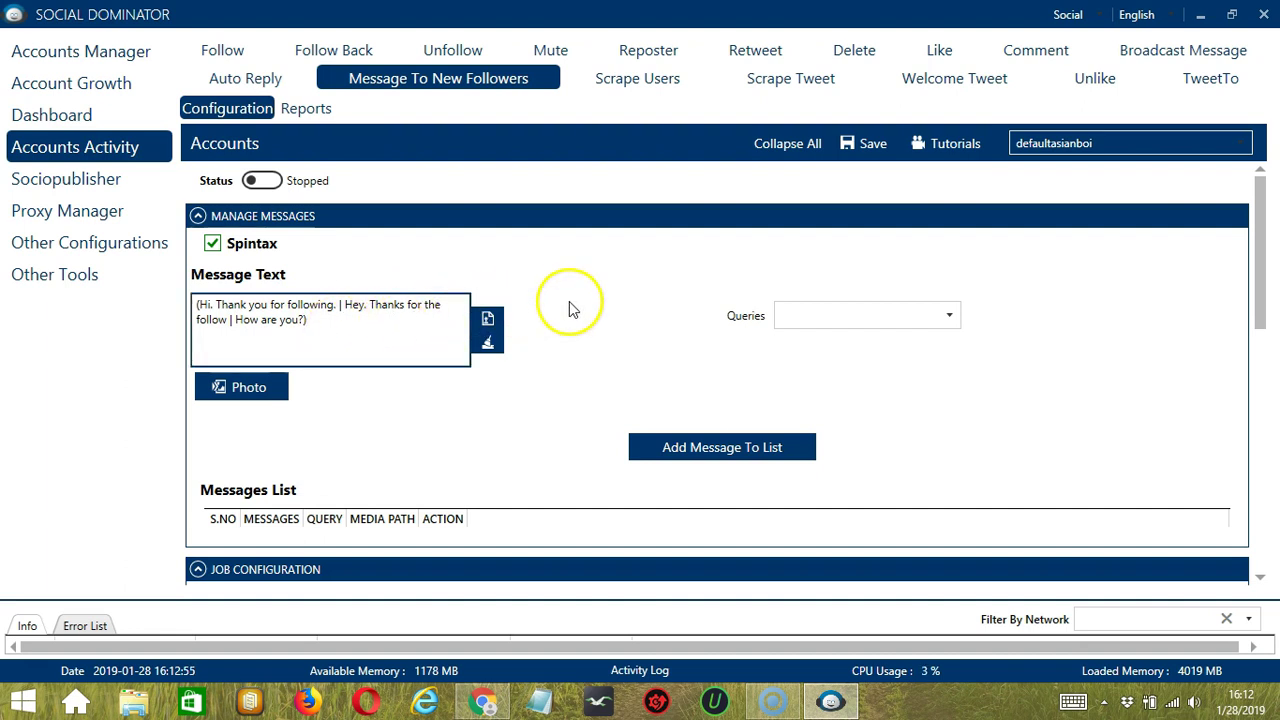
left_click(848, 320)
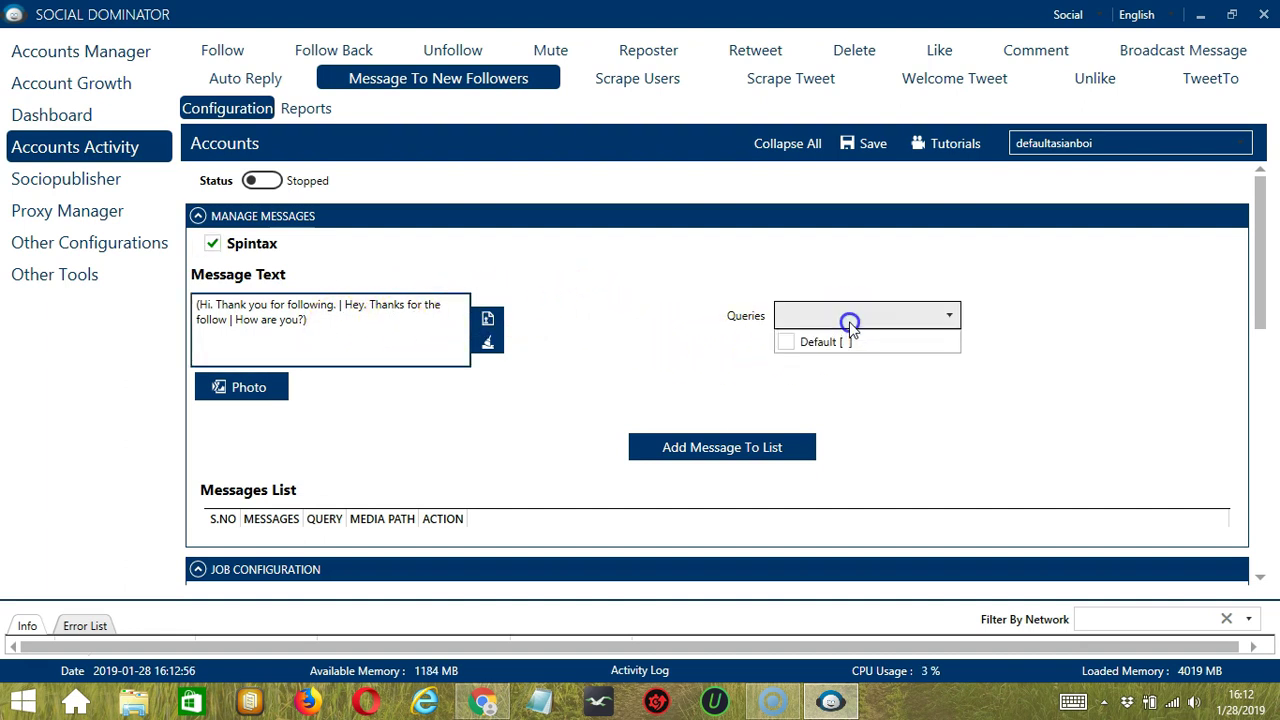
left_click(789, 342)
left_click(880, 403)
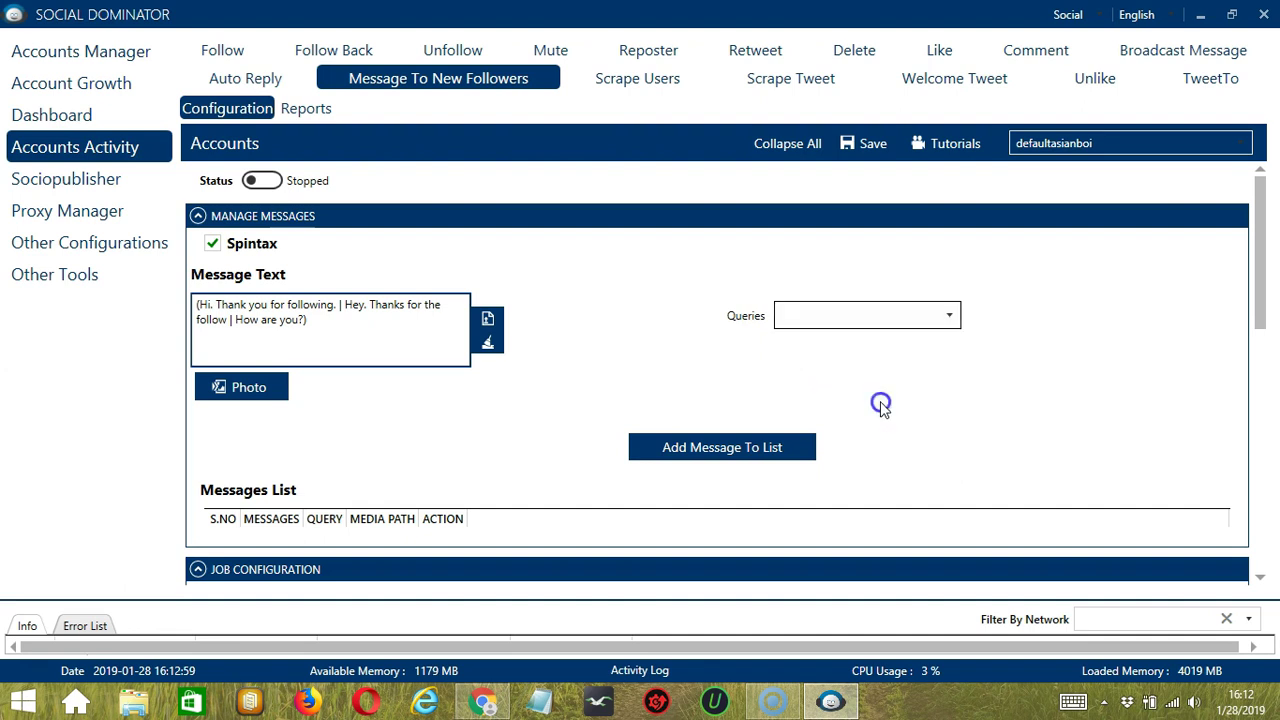
left_click(781, 447)
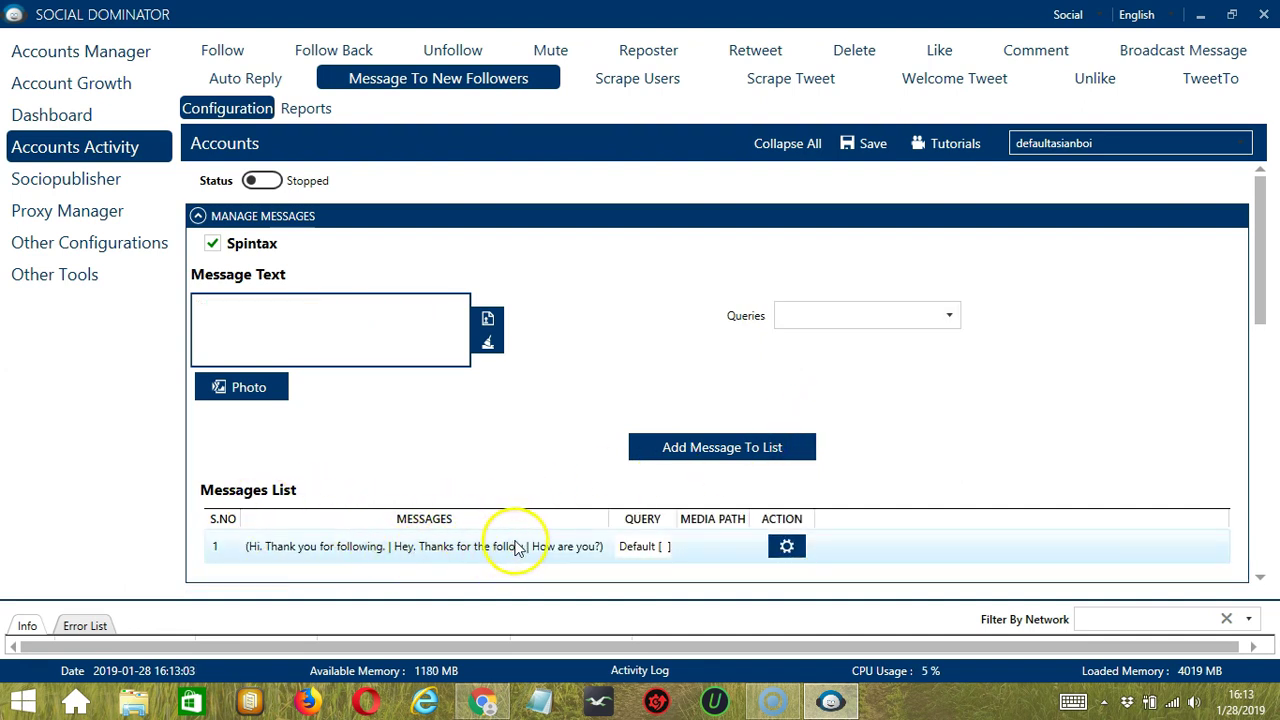
left_click(787, 549)
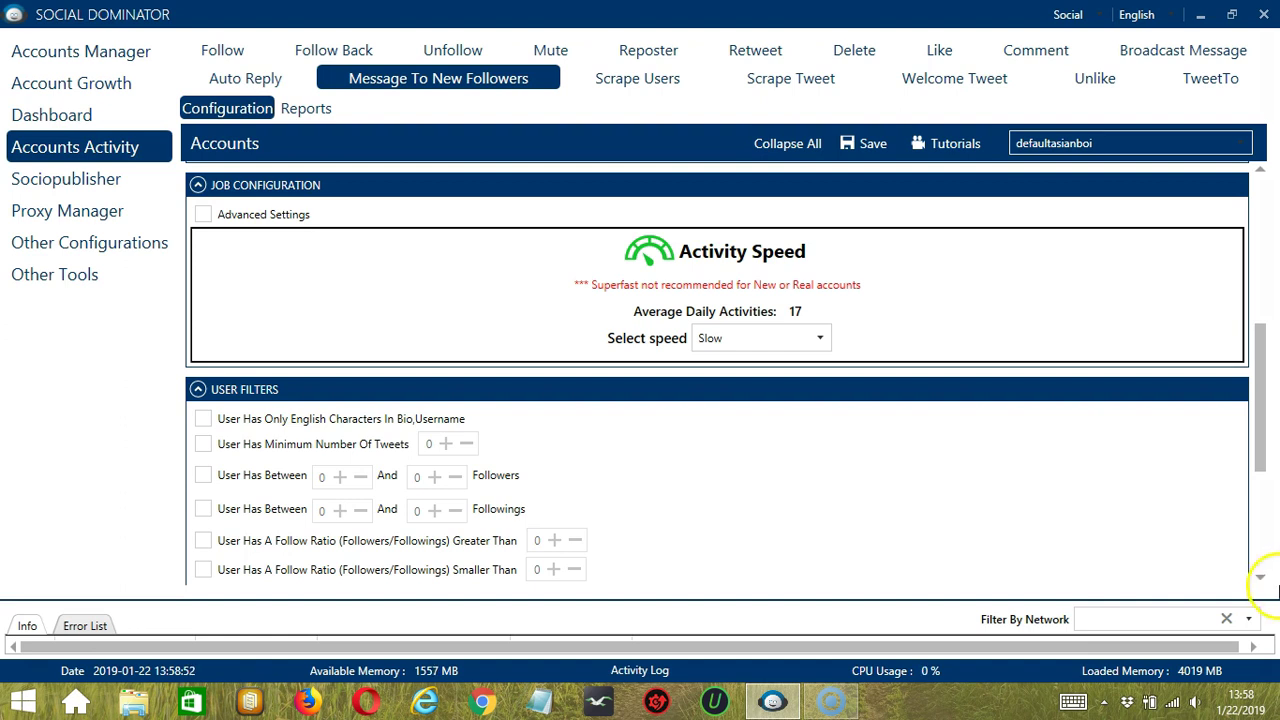
Raise the activity speed through Medium and Fast to Superfast, 85 daily activities
left_click(800, 340)
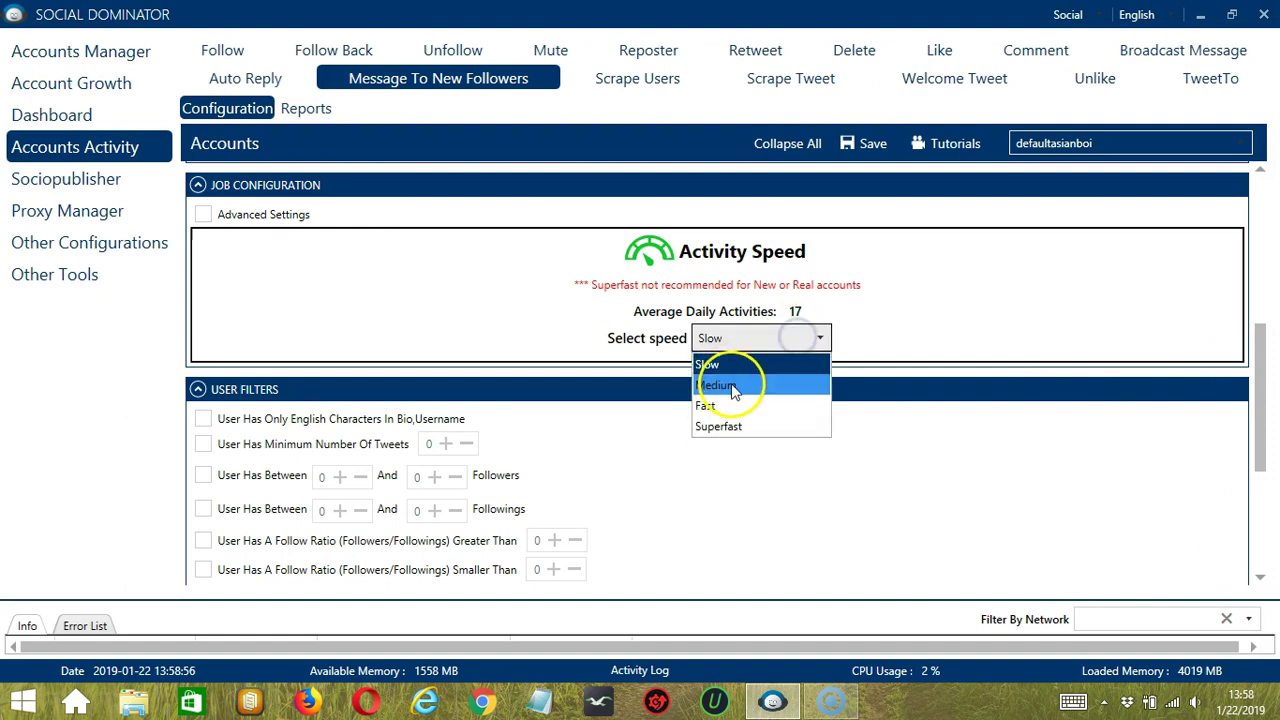
left_click(734, 386)
left_click(766, 340)
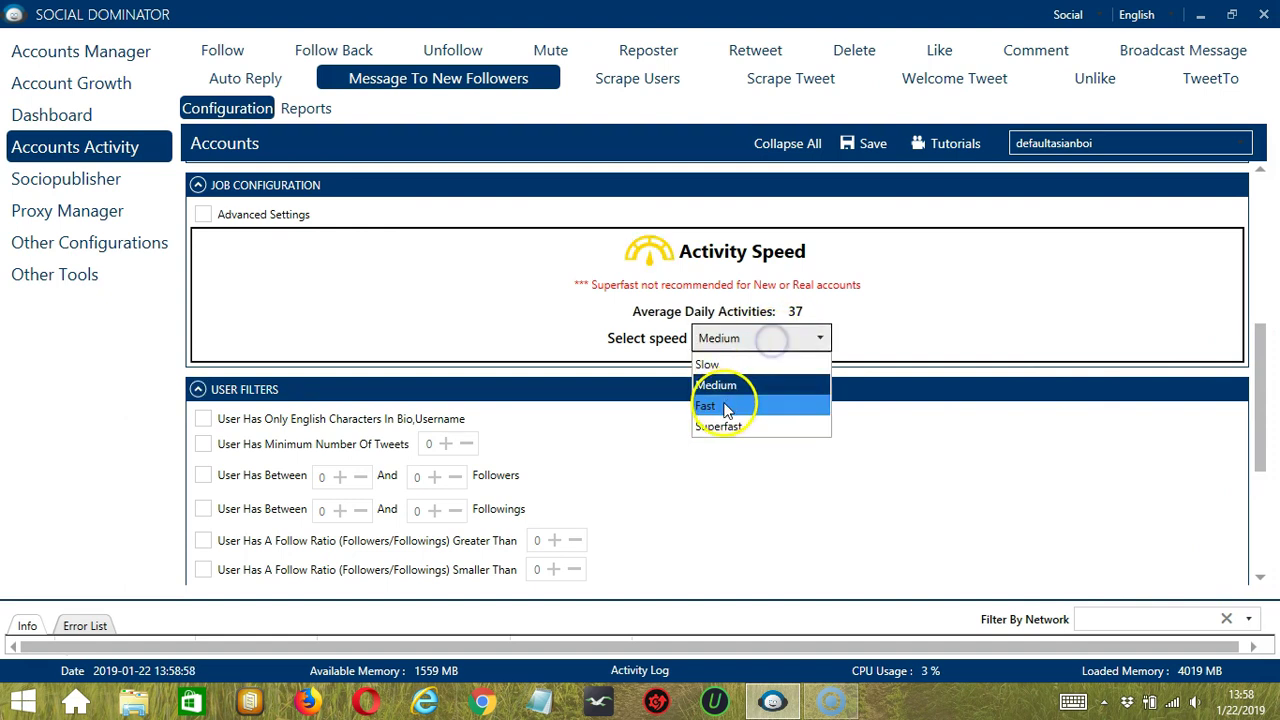
left_click(724, 407)
left_click(779, 338)
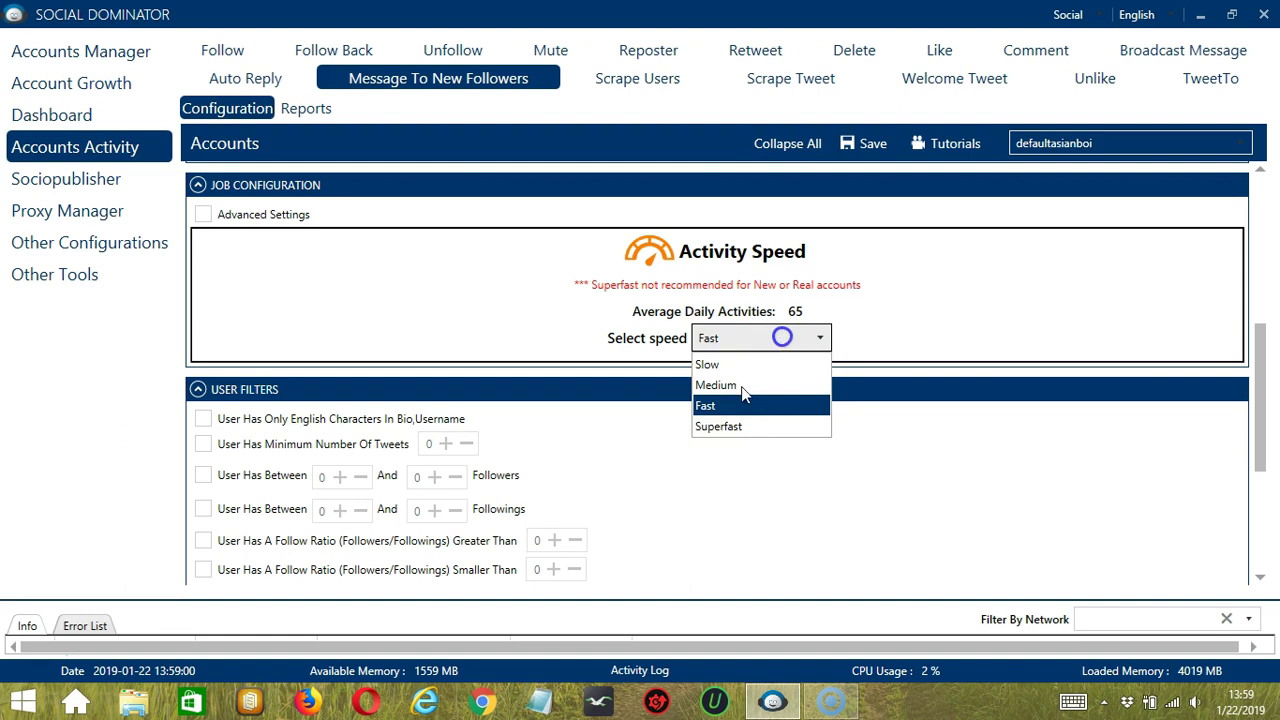
left_click(741, 428)
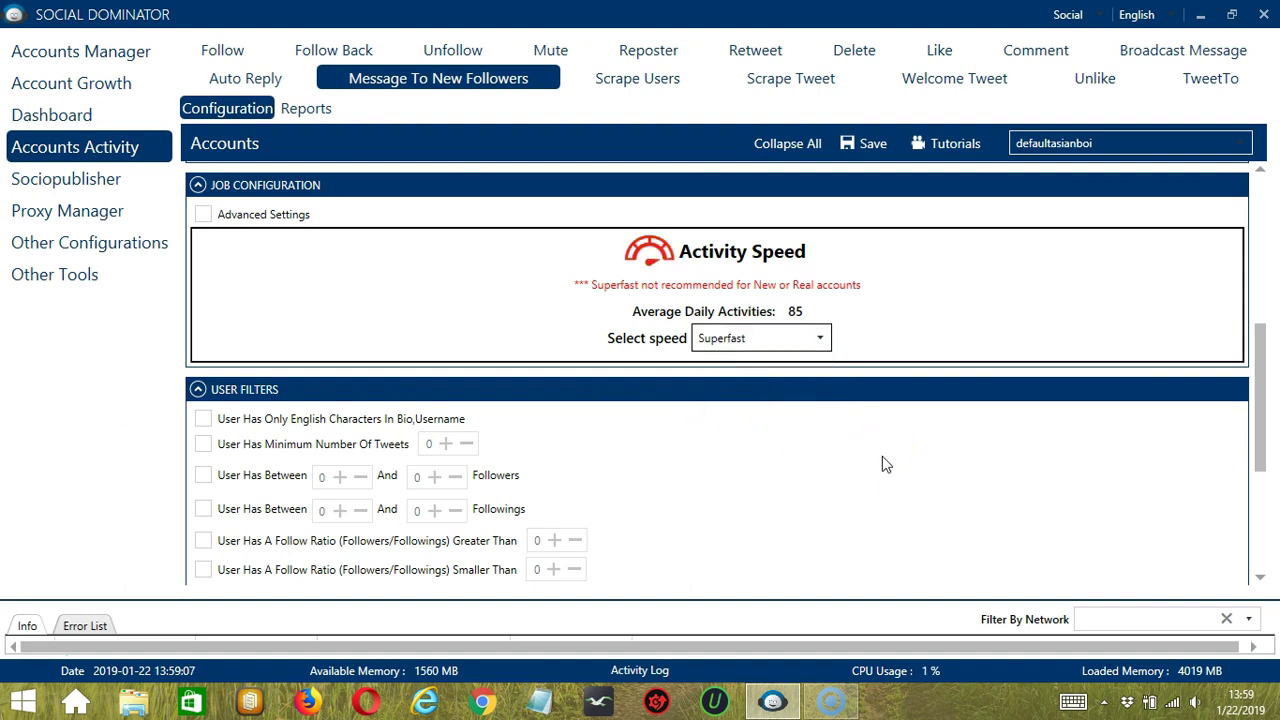
Enable Advanced Settings, review the delay and 80–90 daily message limits, and tick Increase Each Day With
left_click(205, 215)
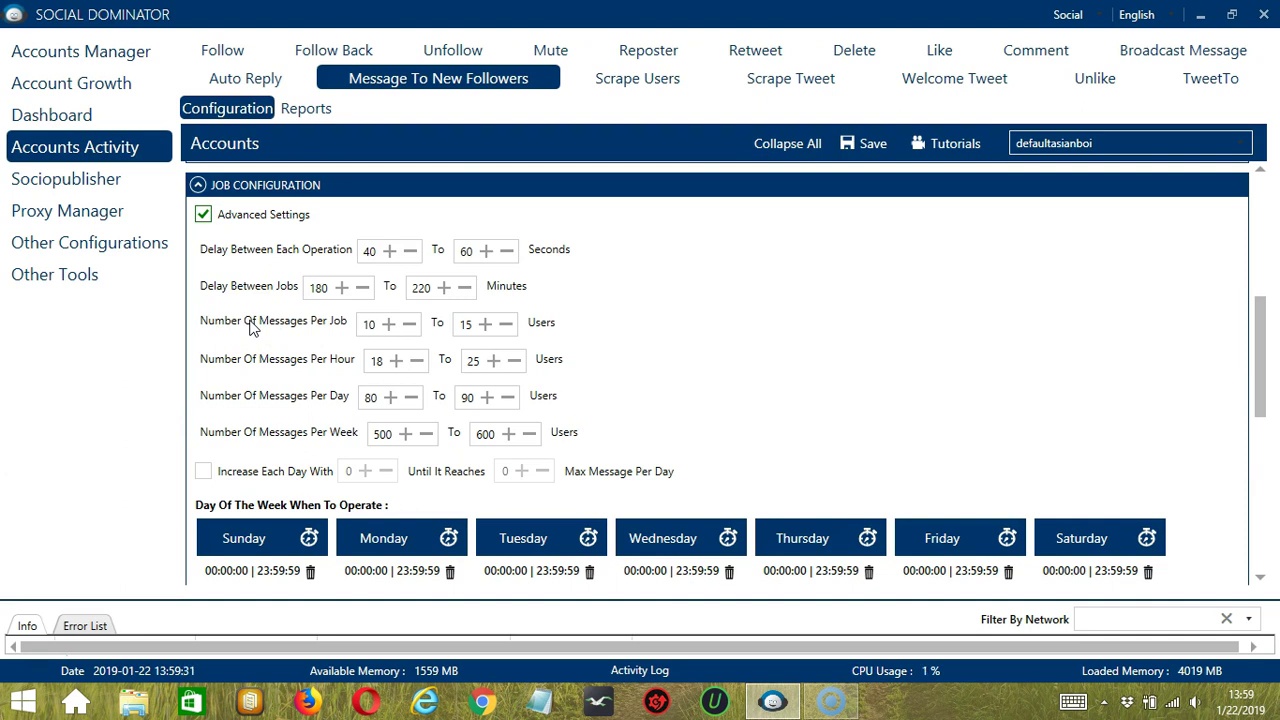
left_click(245, 296)
left_click(249, 325)
left_click(281, 372)
left_click(330, 398)
left_click(313, 420)
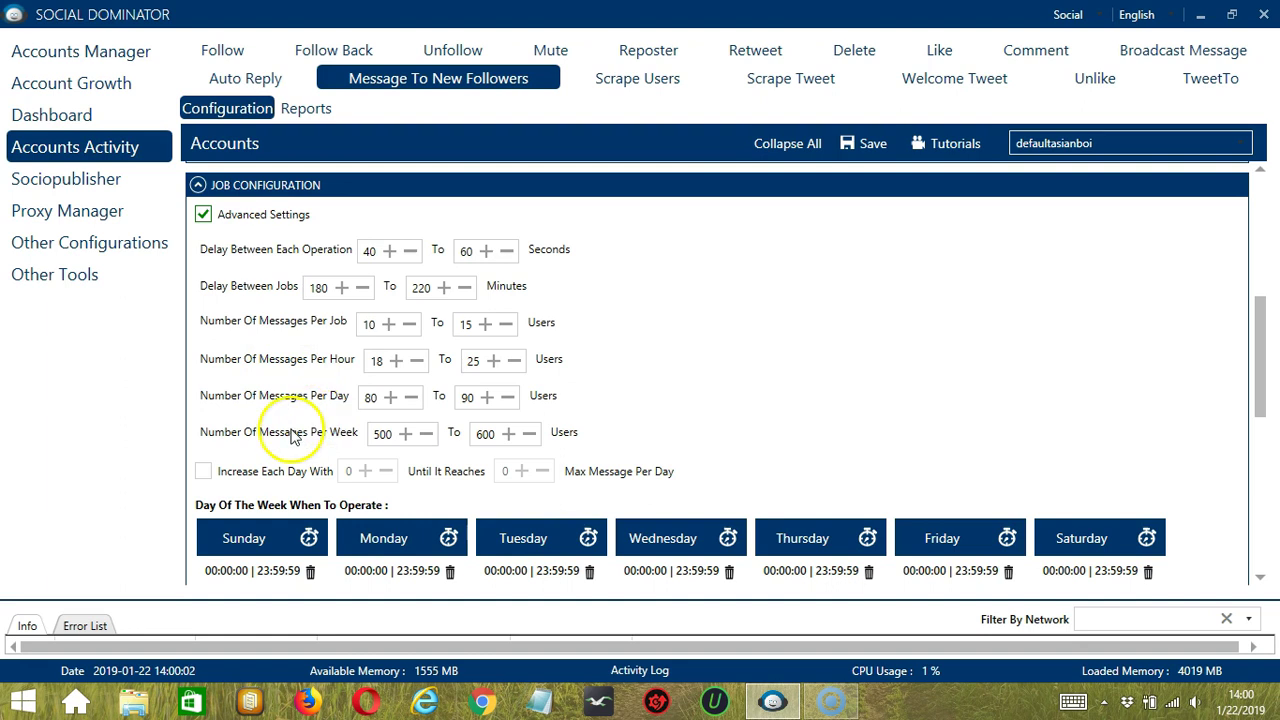
left_click(203, 471)
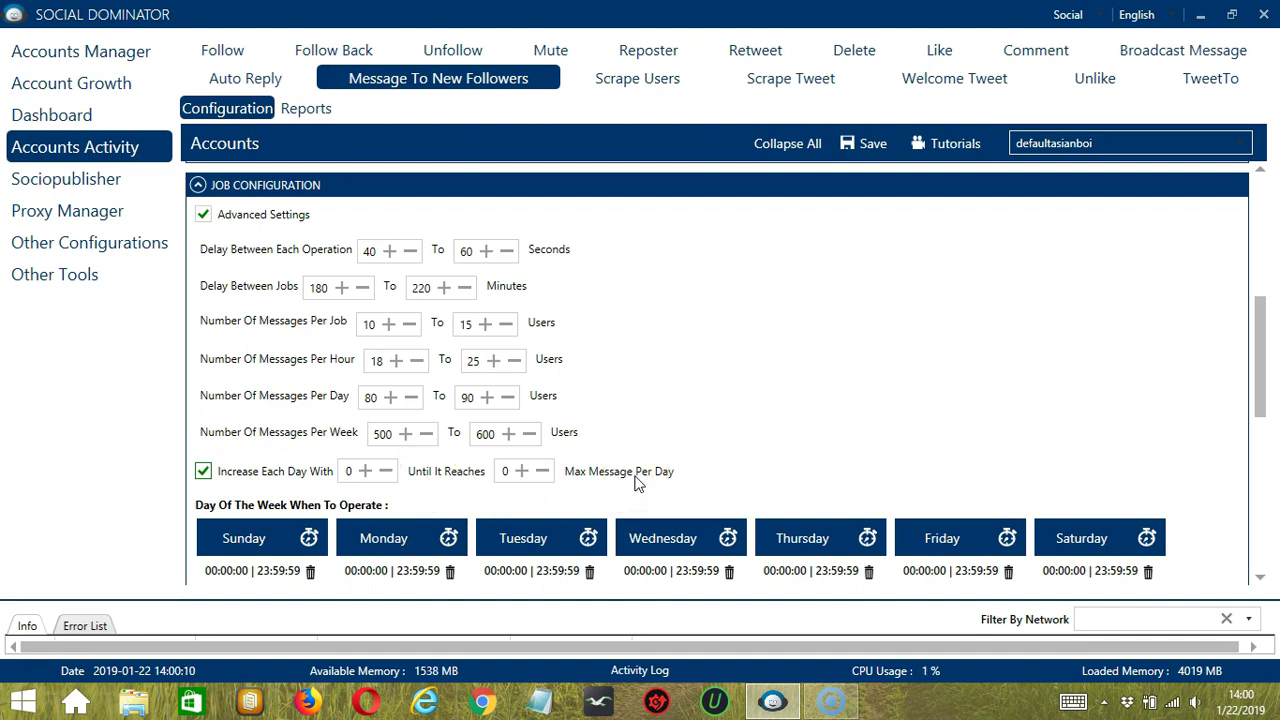
Scroll to Day Of The Week When To Operate and select Monday's 00:00:00–23:59:59 interval
scroll(1200, 437, "down", 3)
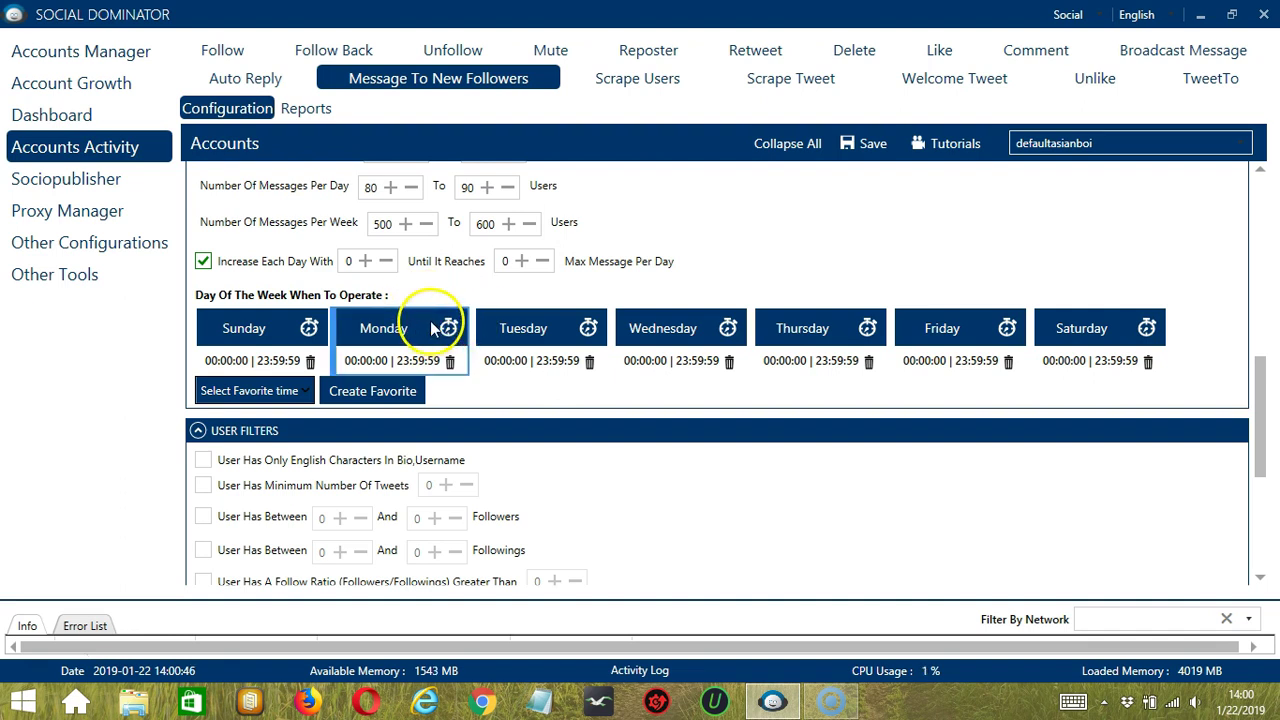
left_click(450, 363)
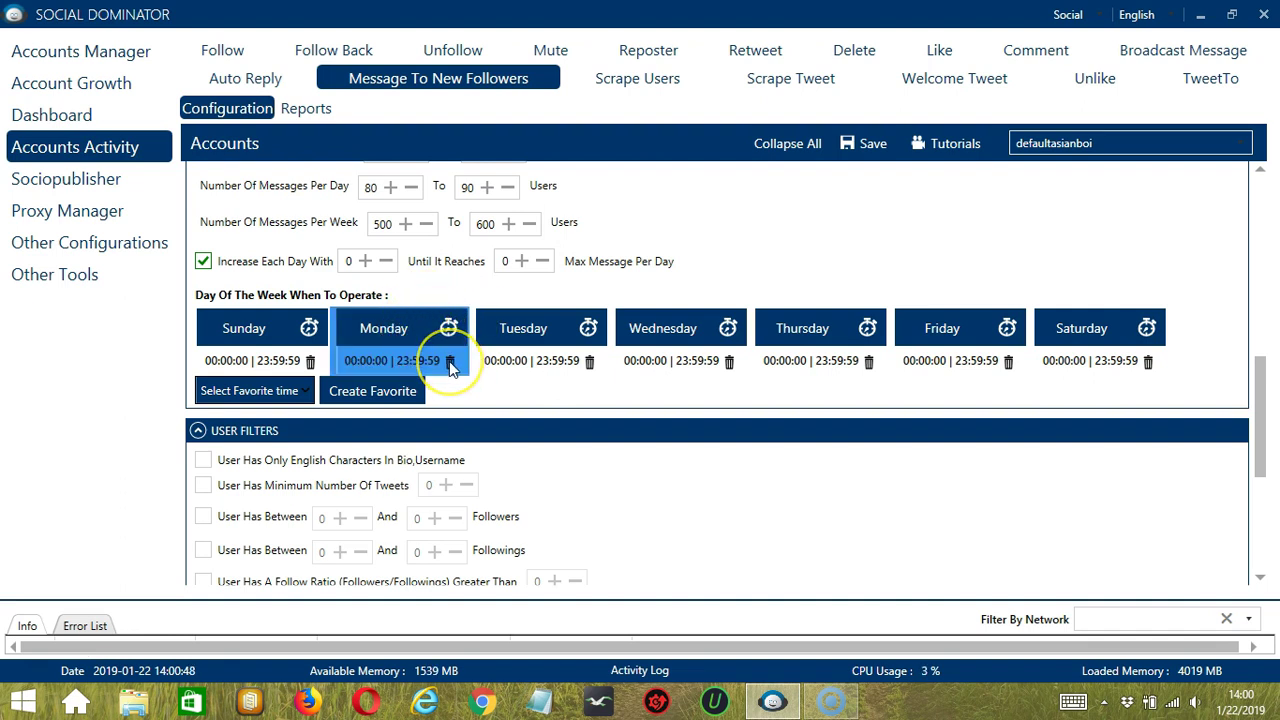
Delete Monday's all-day interval and add a 00:00:00–01:59:59 interval instead
left_click(449, 361)
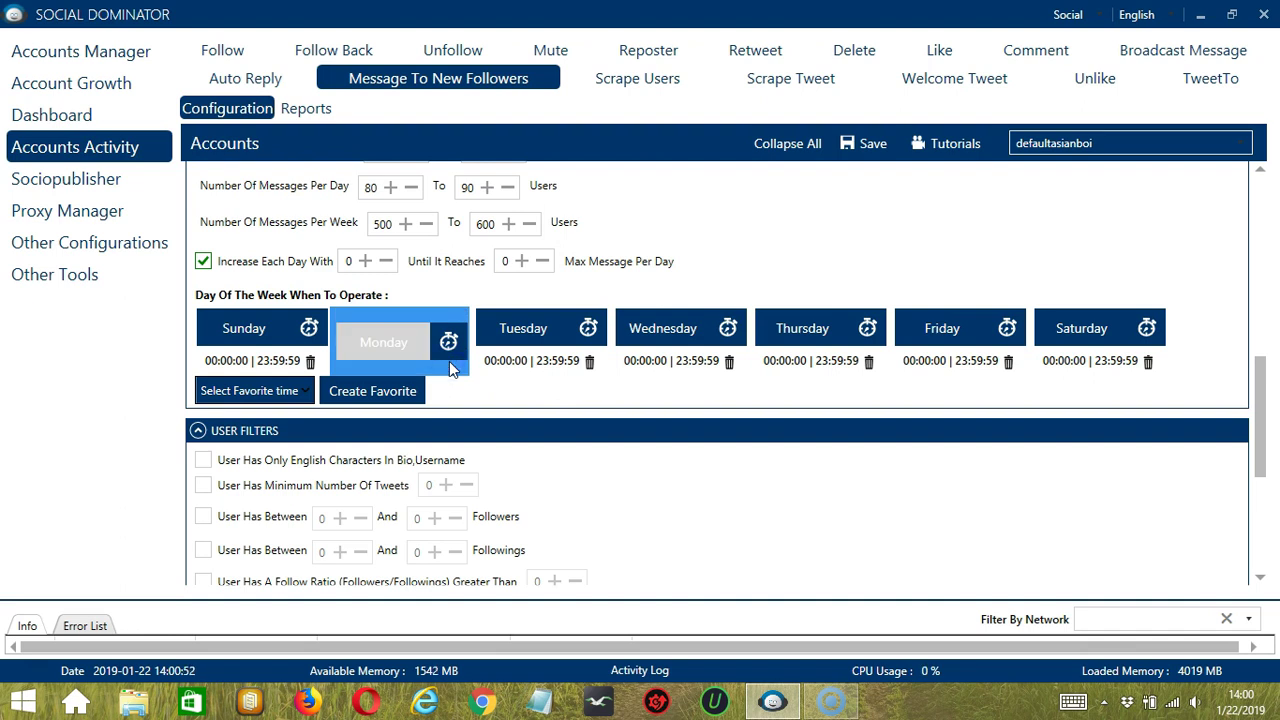
left_click(395, 351)
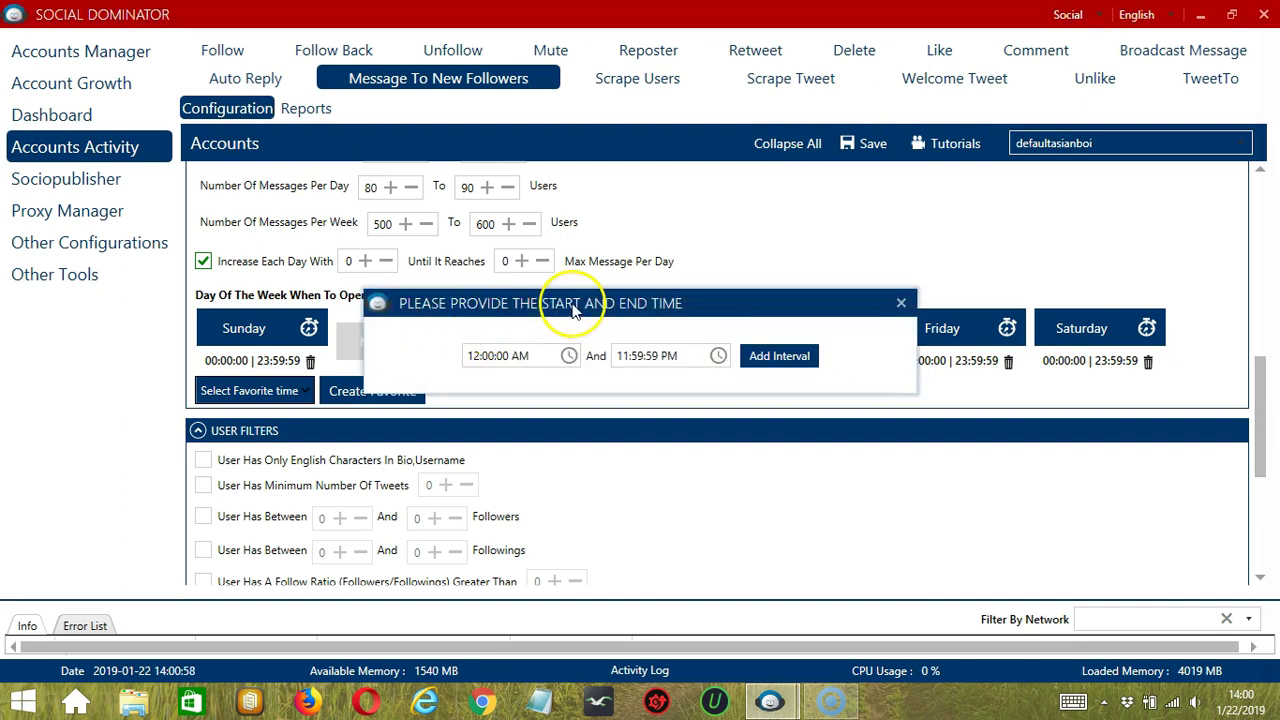
left_click(624, 355)
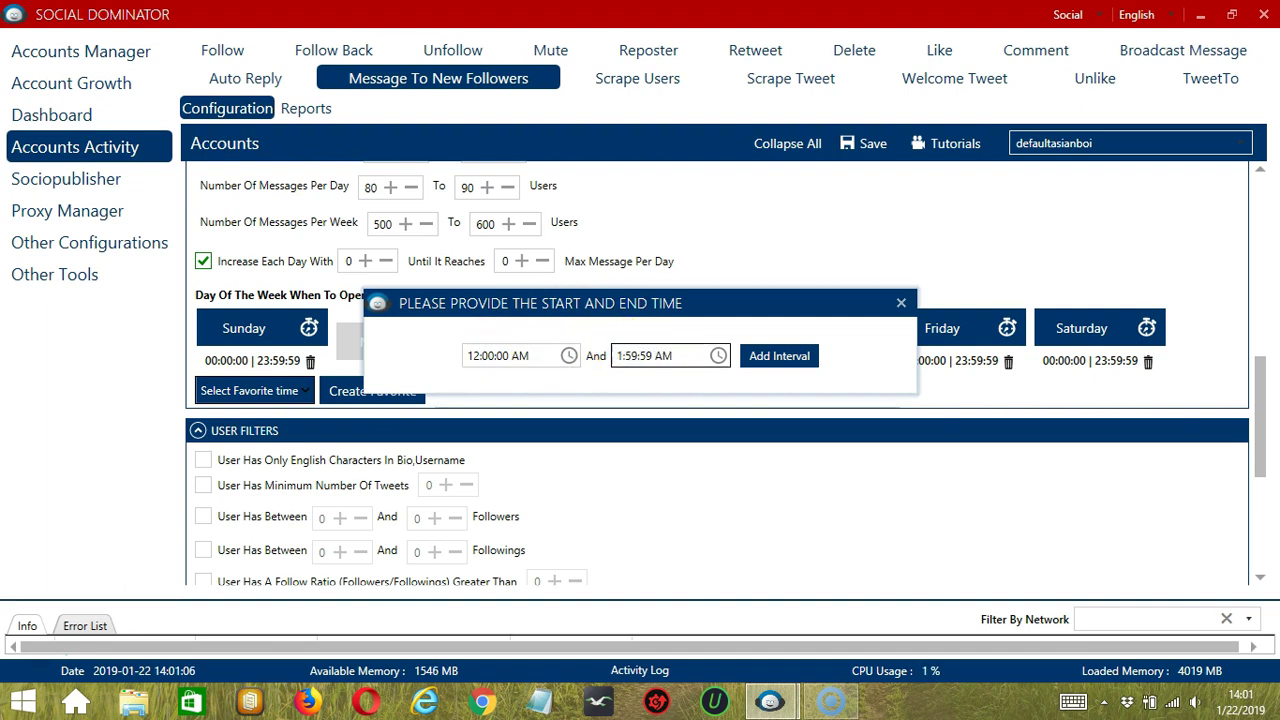
left_click(770, 358)
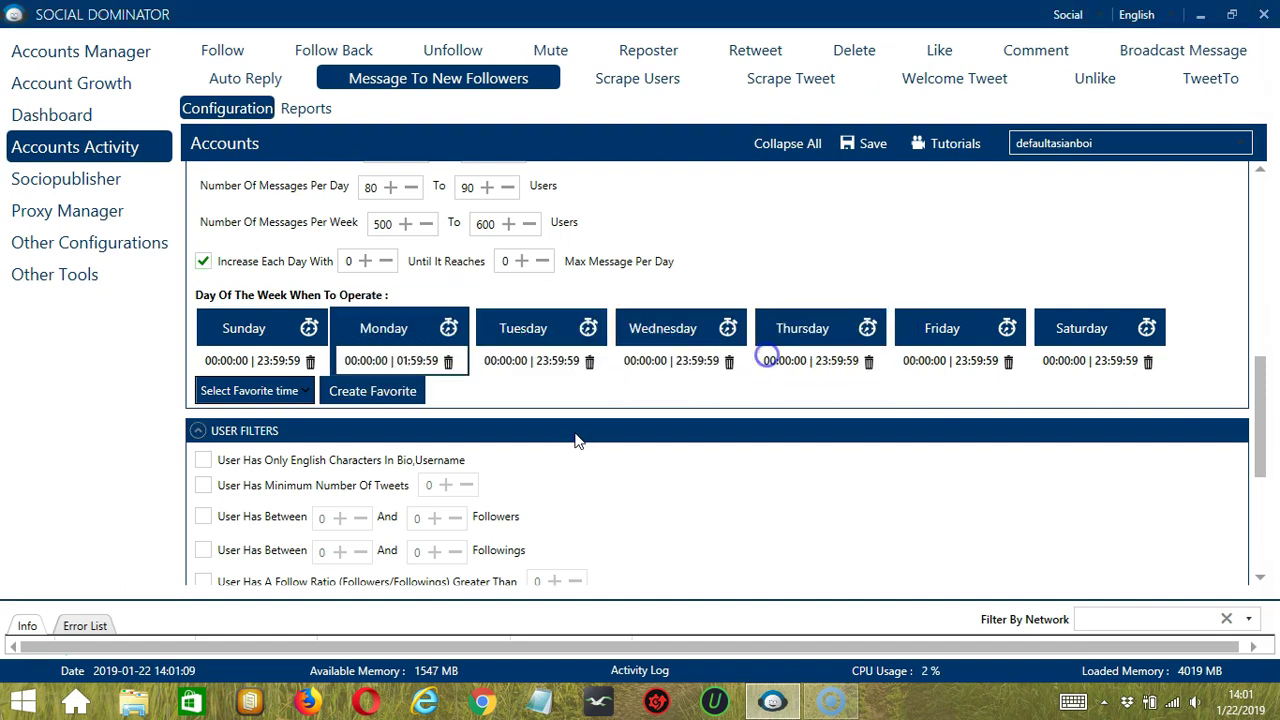
Add a second Monday interval from 02:00:00 to 23:59:59
left_click(383, 330)
left_click(474, 355)
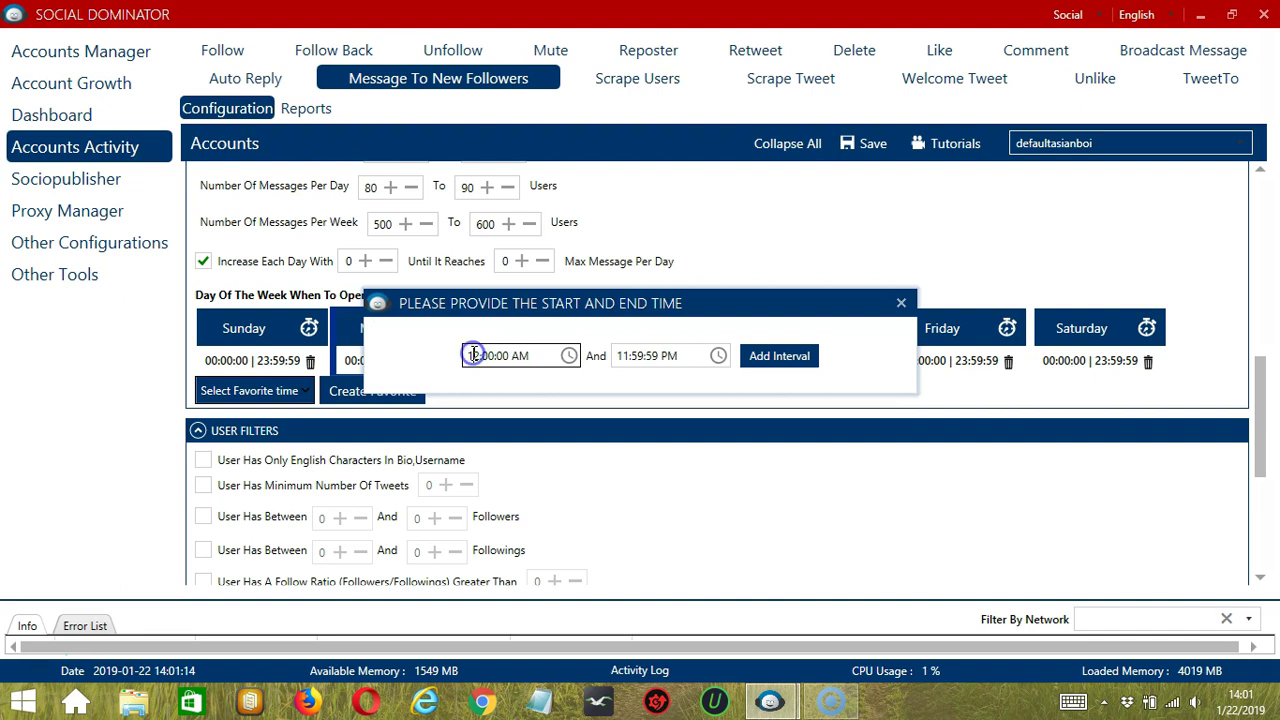
type("2")
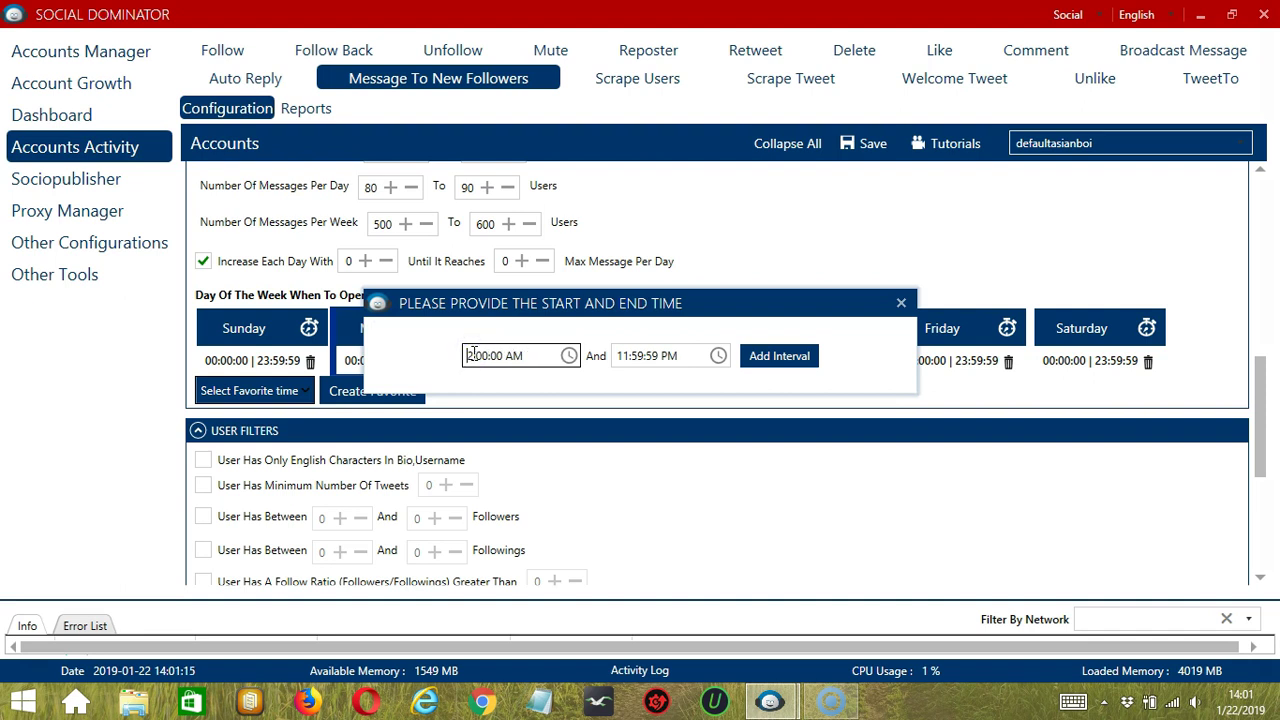
left_click(785, 357)
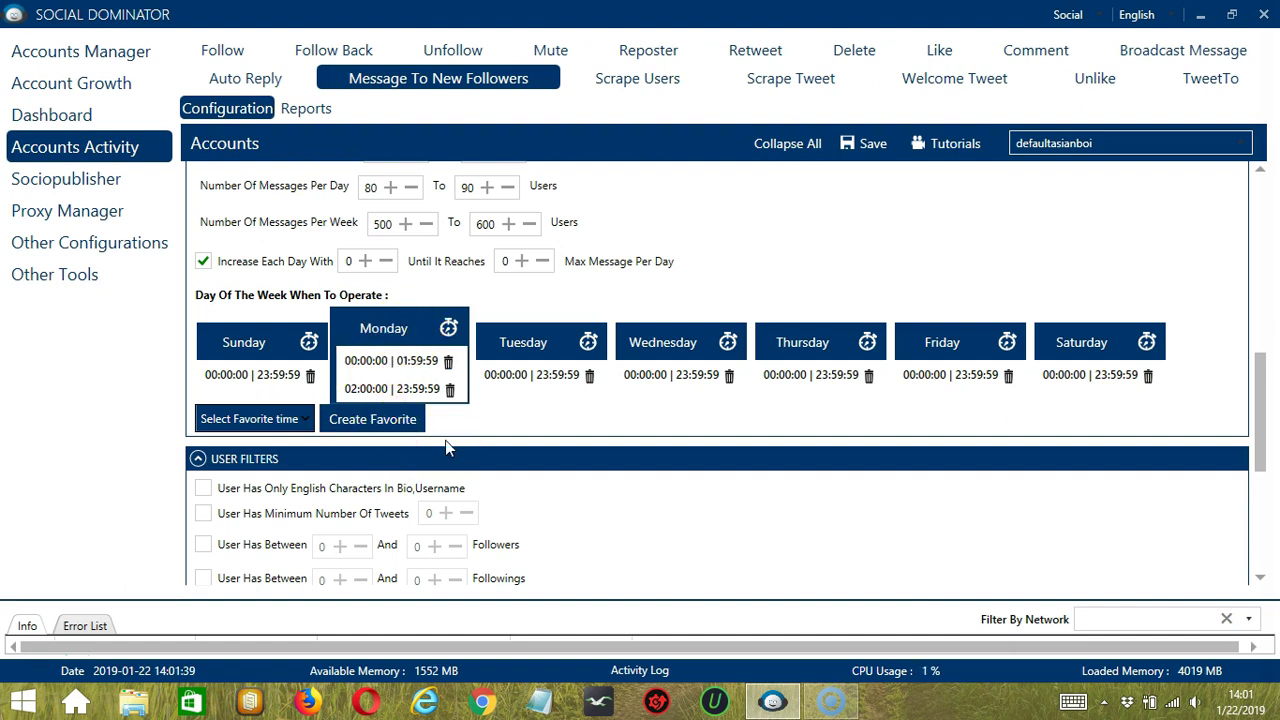
Save the schedule as a favorite time named 'Twitter Message Followers'
left_click(387, 428)
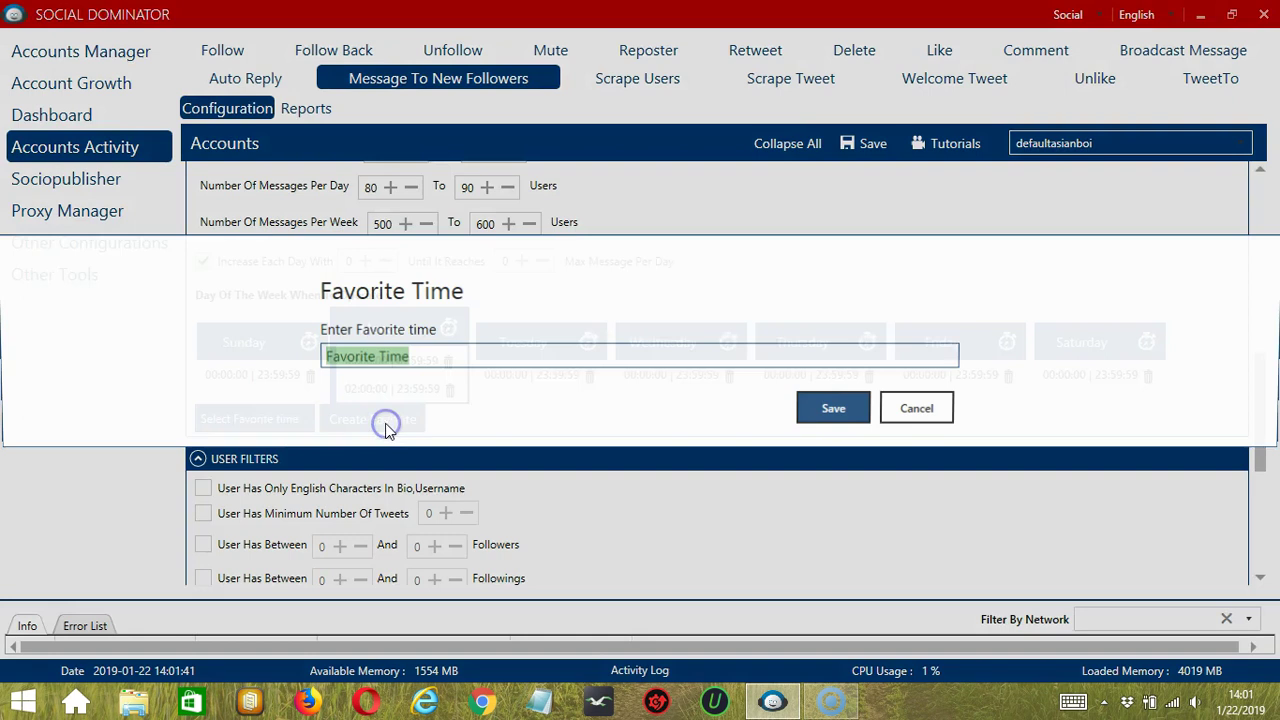
type("Twitter Me")
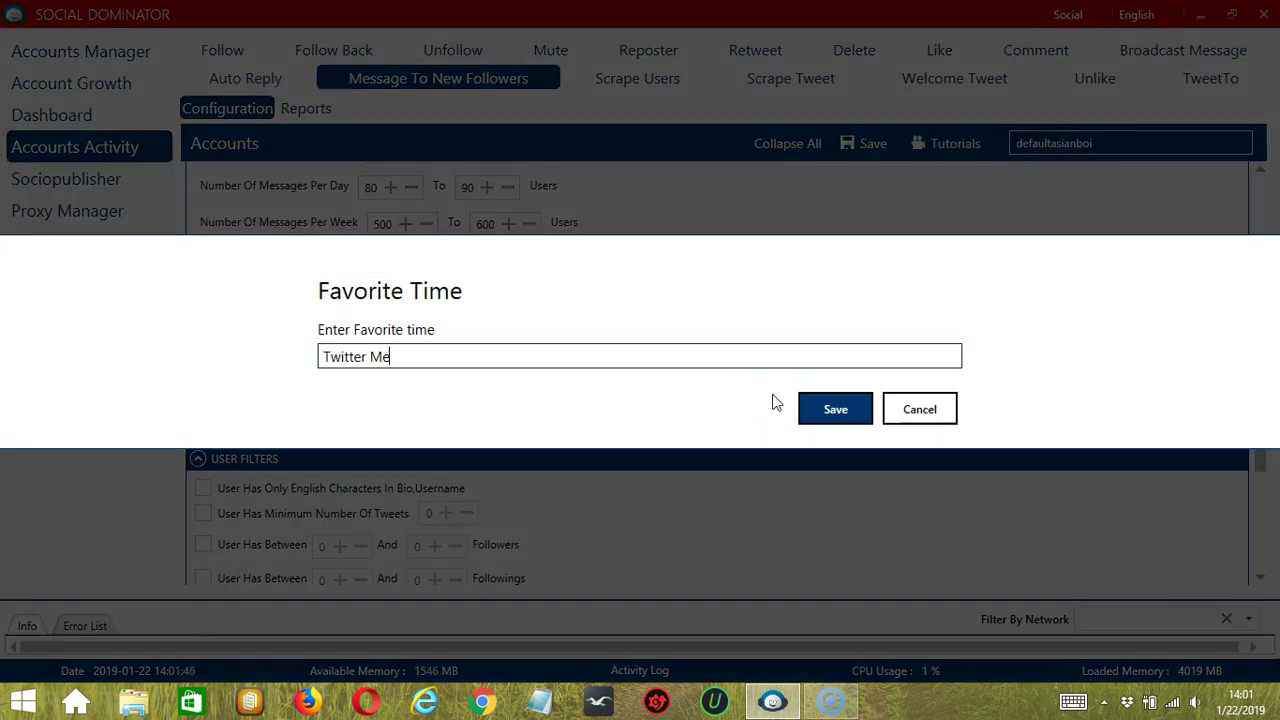
type("ssage Followers")
left_click(829, 410)
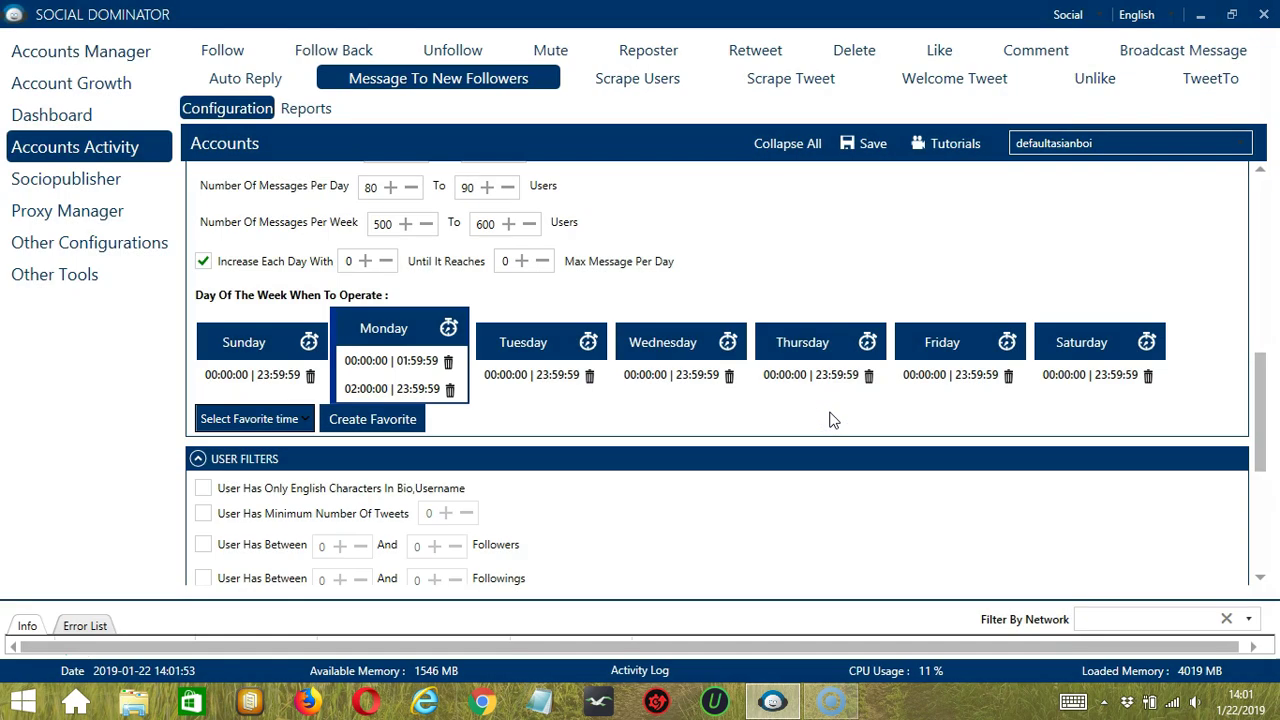
Apply the 'Twitter Message Followers' favorite from the Select Favorite time list
left_click(300, 420)
scroll(229, 314, "down", 5)
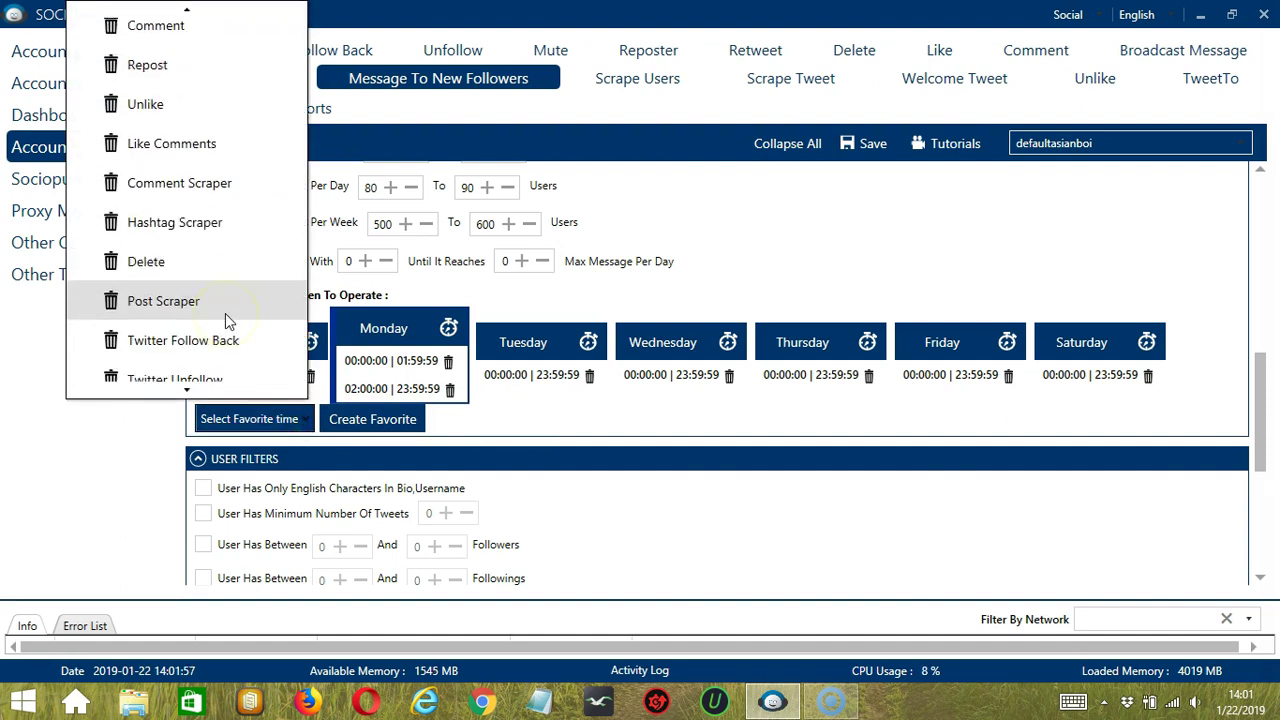
scroll(225, 313, "down", 2)
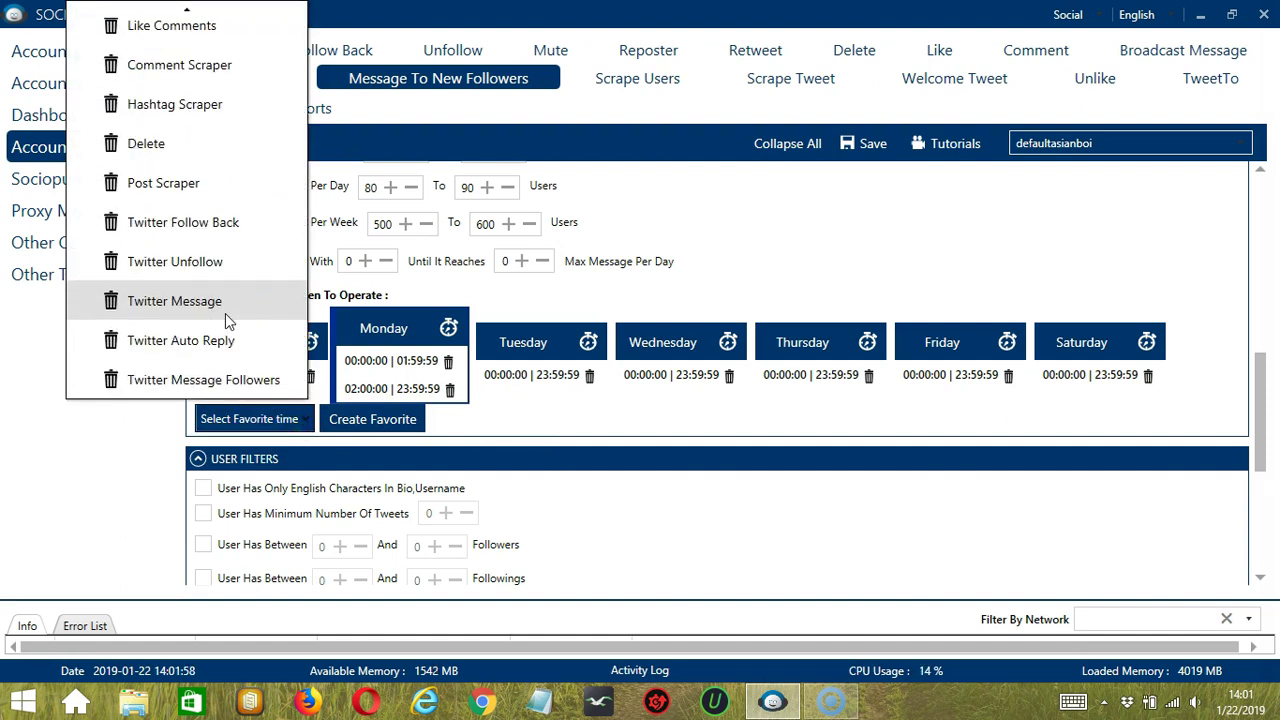
left_click(188, 388)
Enable the user filter requiring only English characters in bio and username
scroll(188, 388, "down", 3)
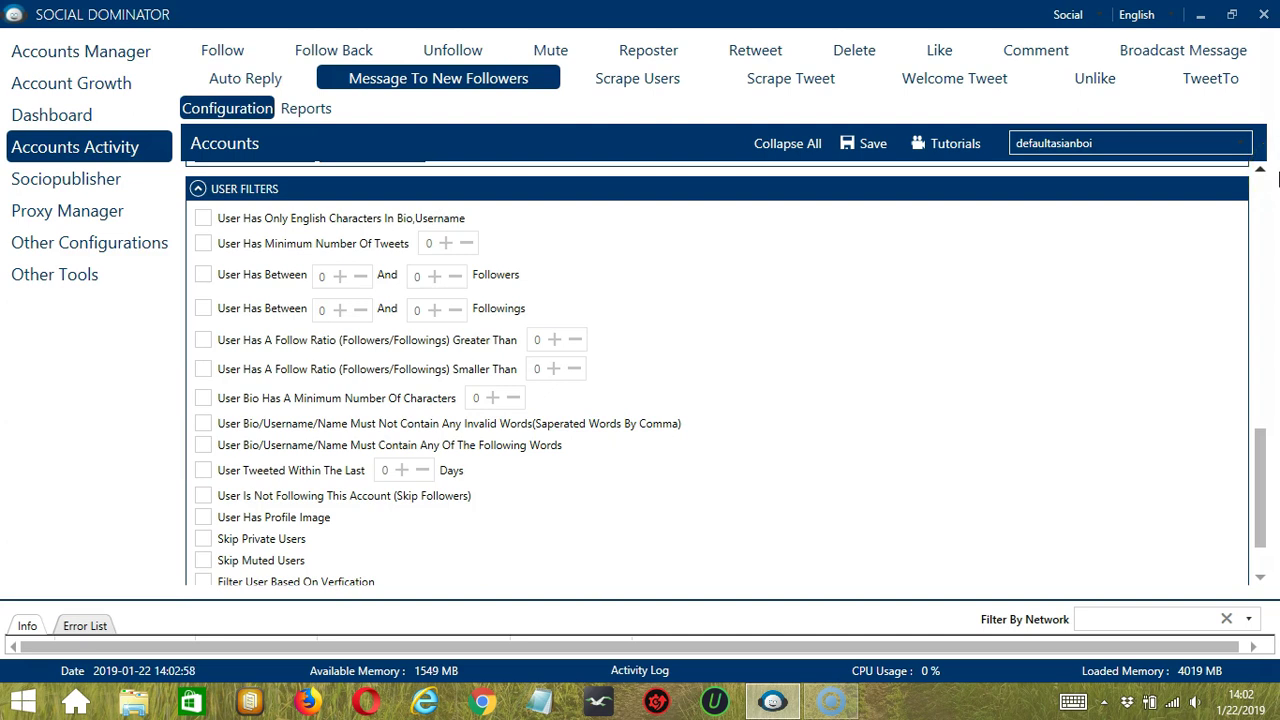
left_click(204, 219)
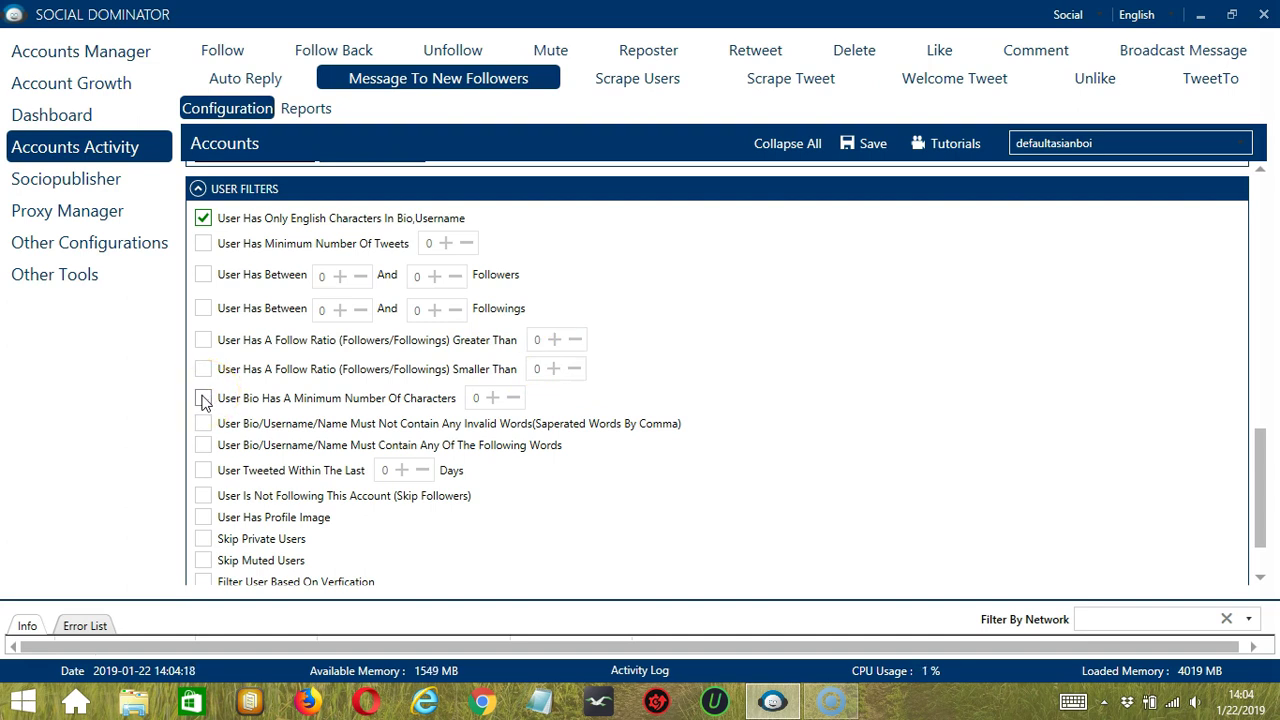
scroll(195, 385, "down", 1)
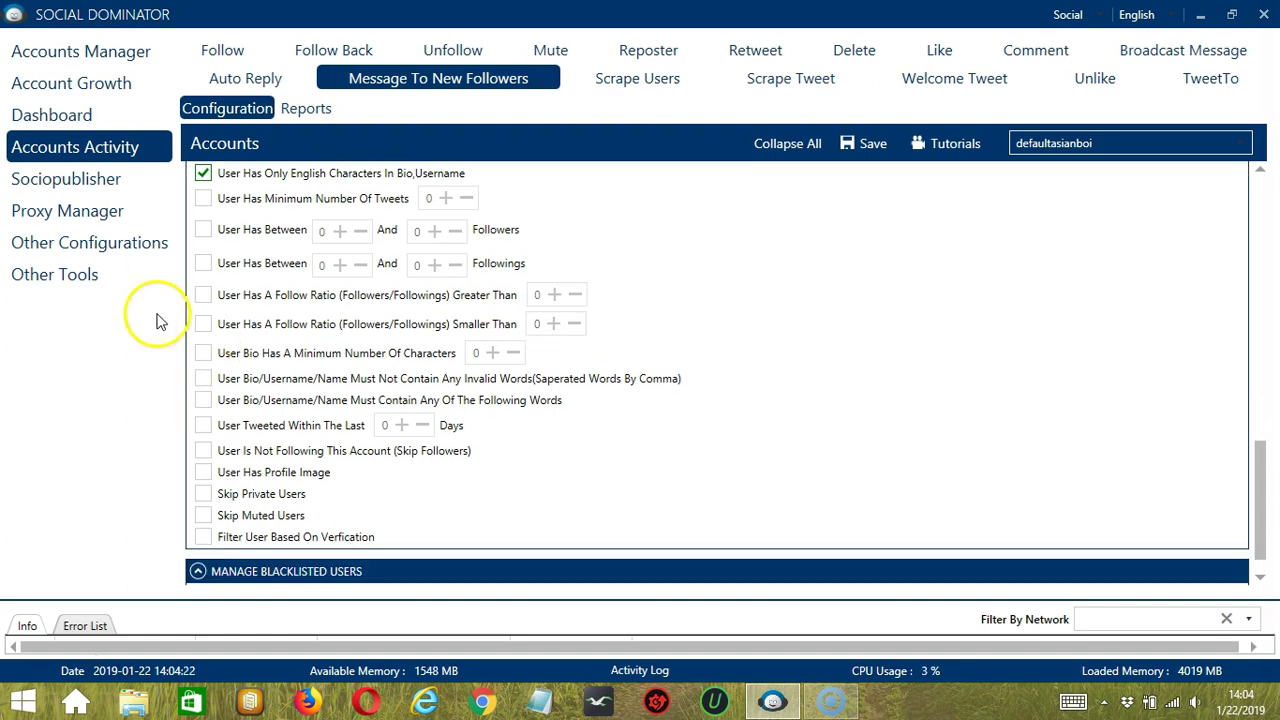
Enable the invalid-words filter and replace its list with 'politics, government' imported from must not contain.txt
left_click(201, 378)
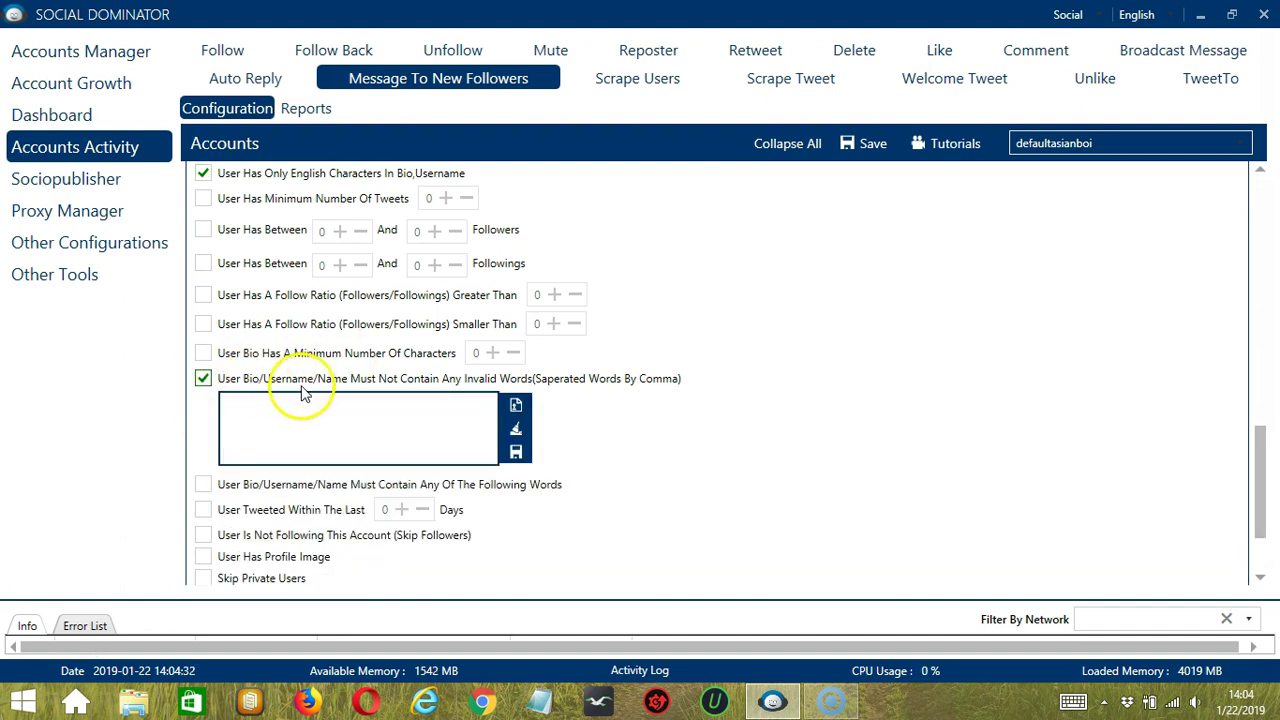
left_click(412, 402)
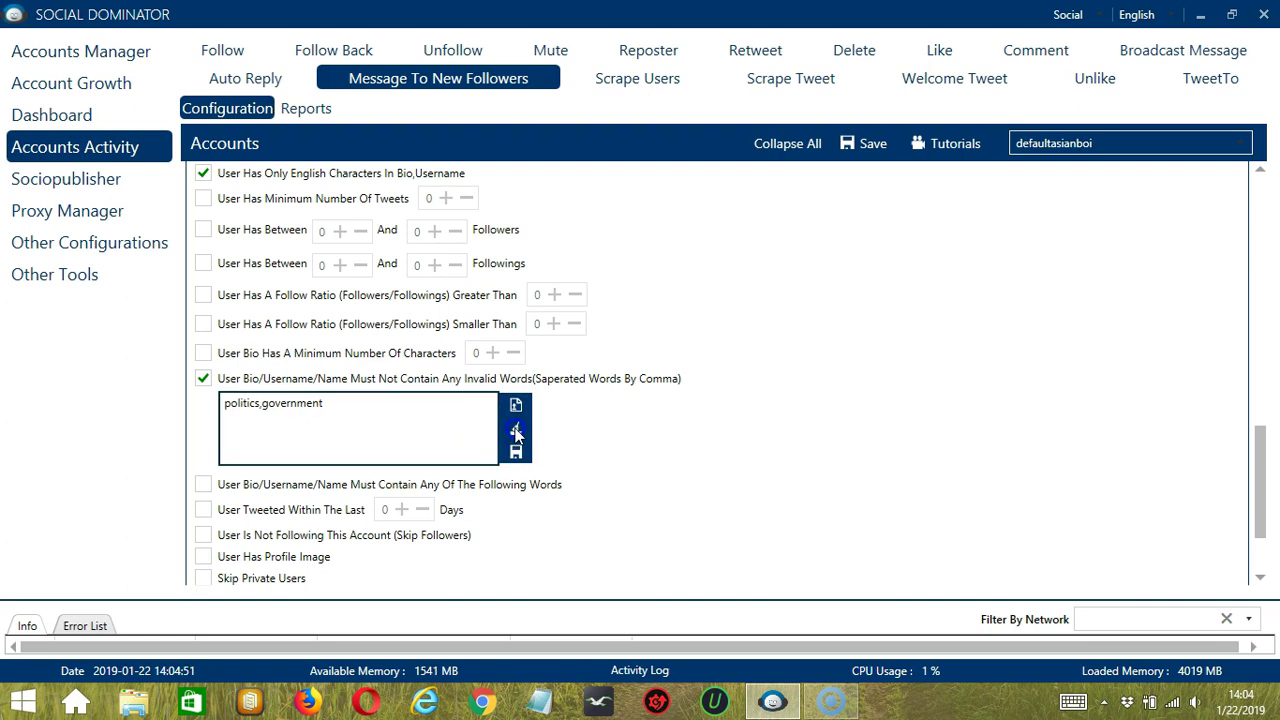
left_click(515, 430)
left_click(515, 405)
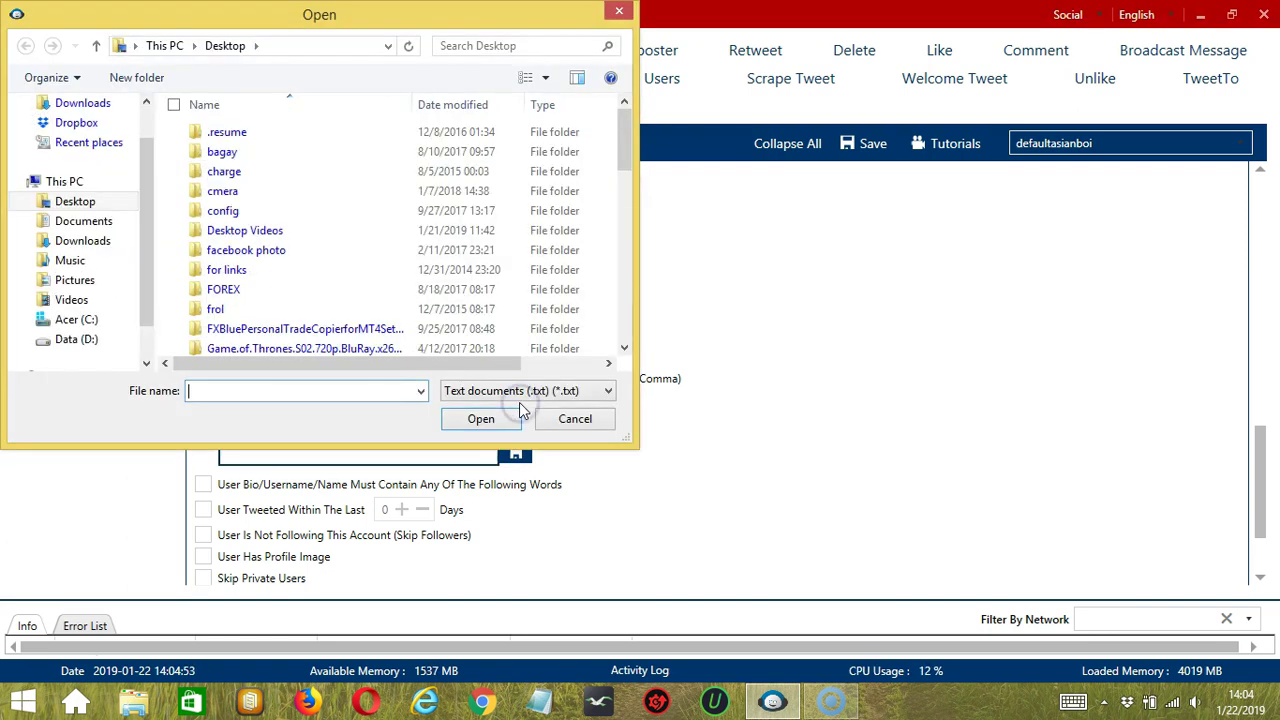
left_click(629, 332)
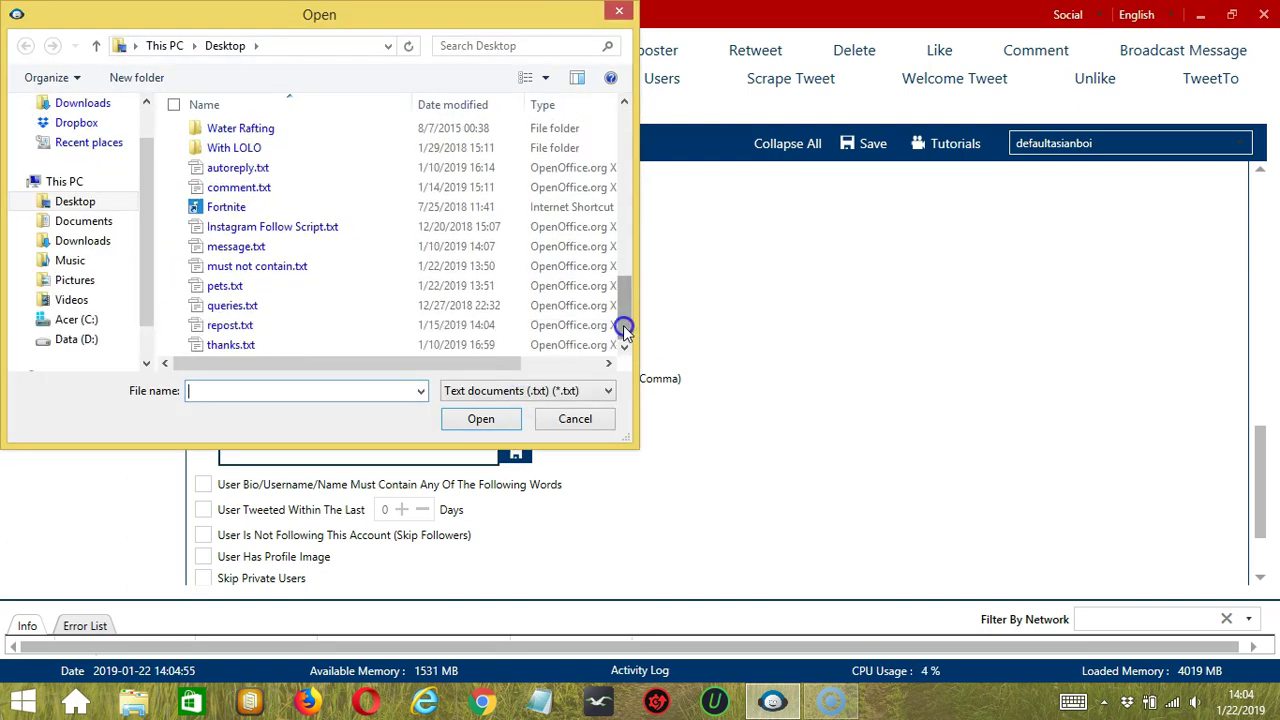
left_click(306, 272)
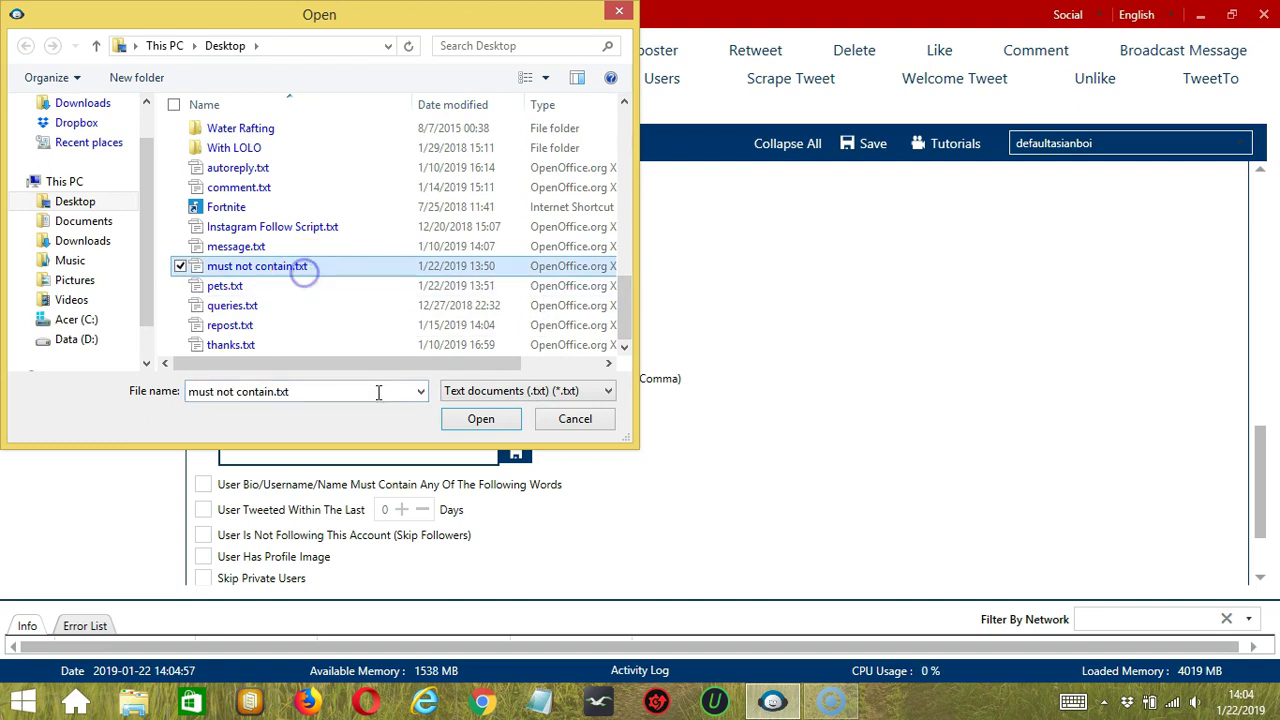
left_click(478, 420)
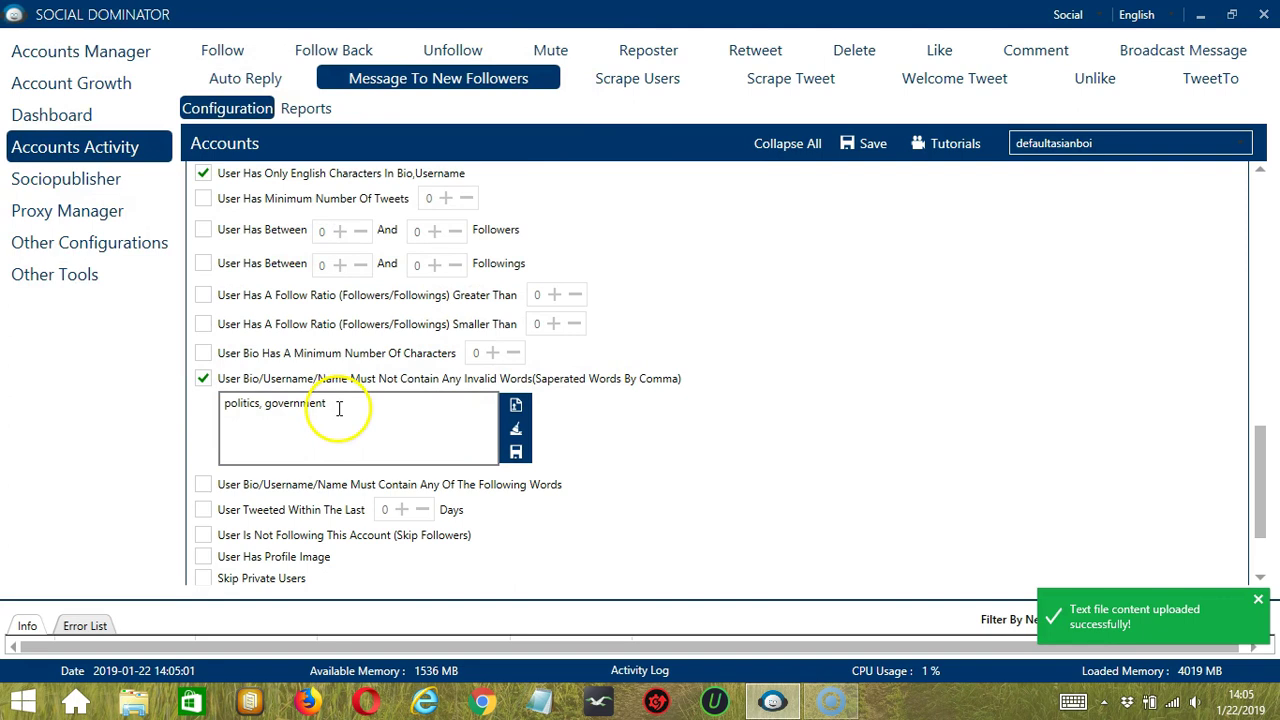
Enable the must-contain words filter and fill it with 'pets, cats, dogs' imported from pets.txt
left_click(1259, 577)
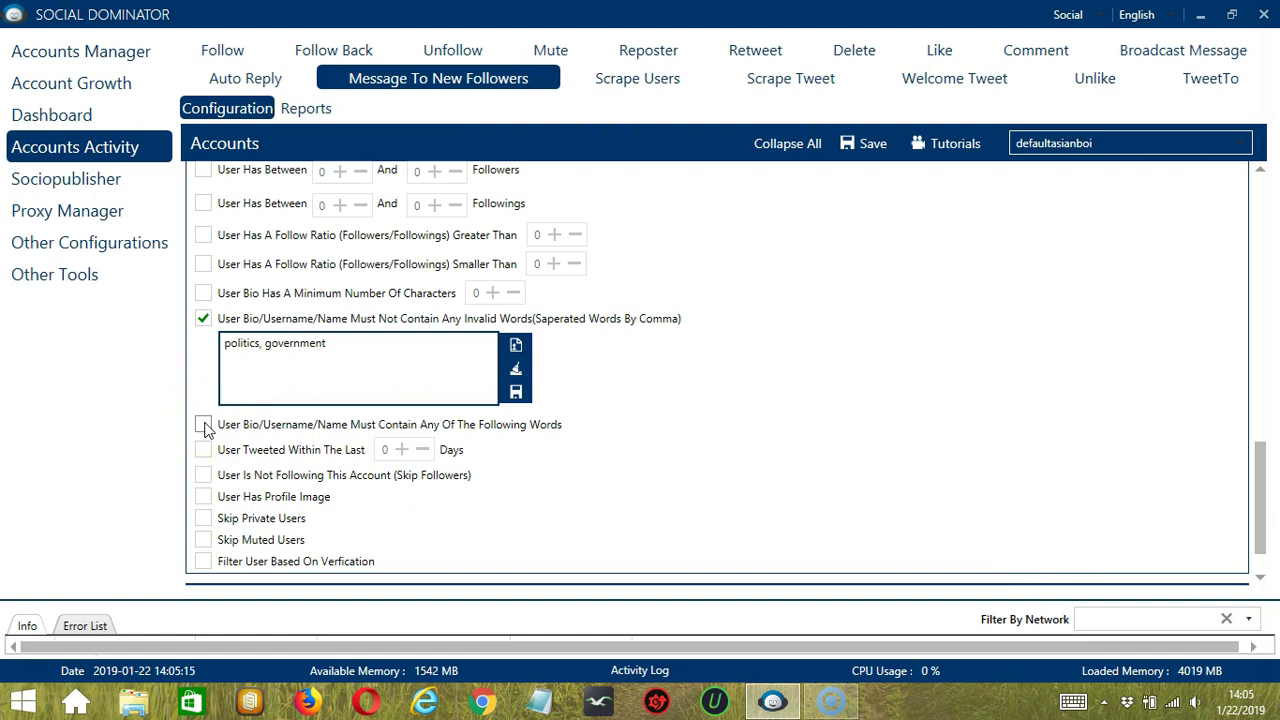
left_click(203, 425)
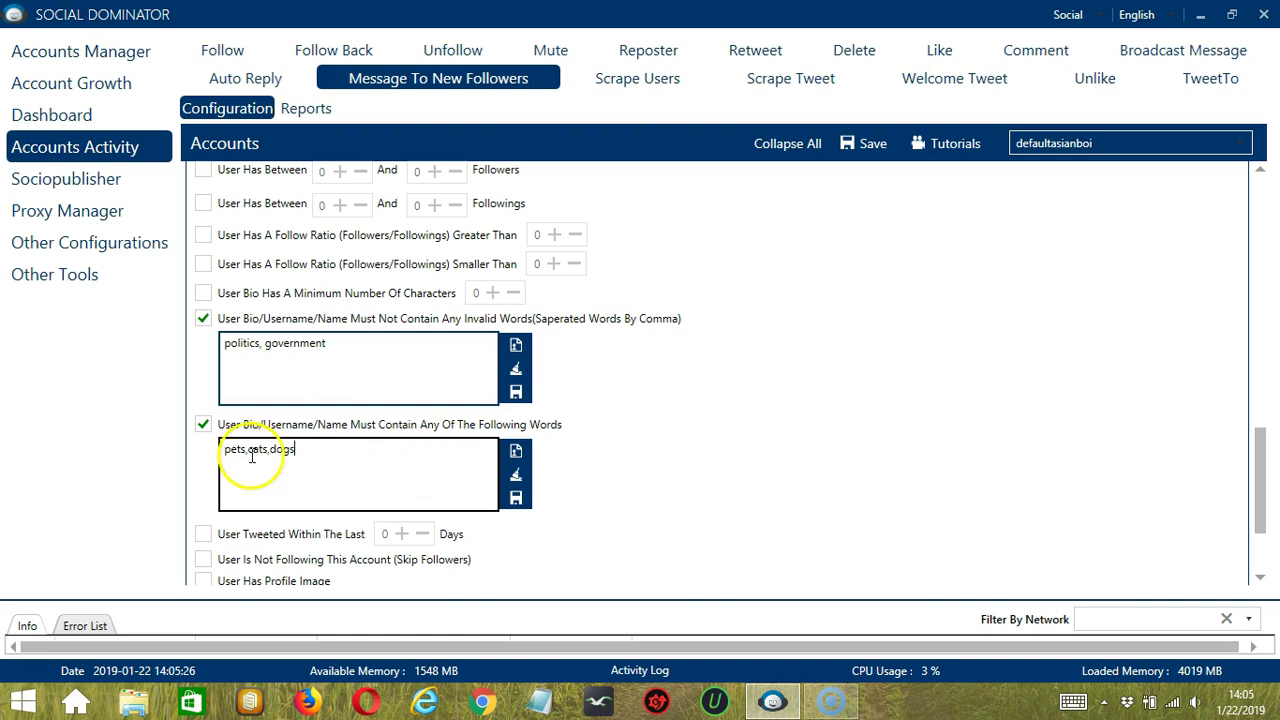
left_click(516, 476)
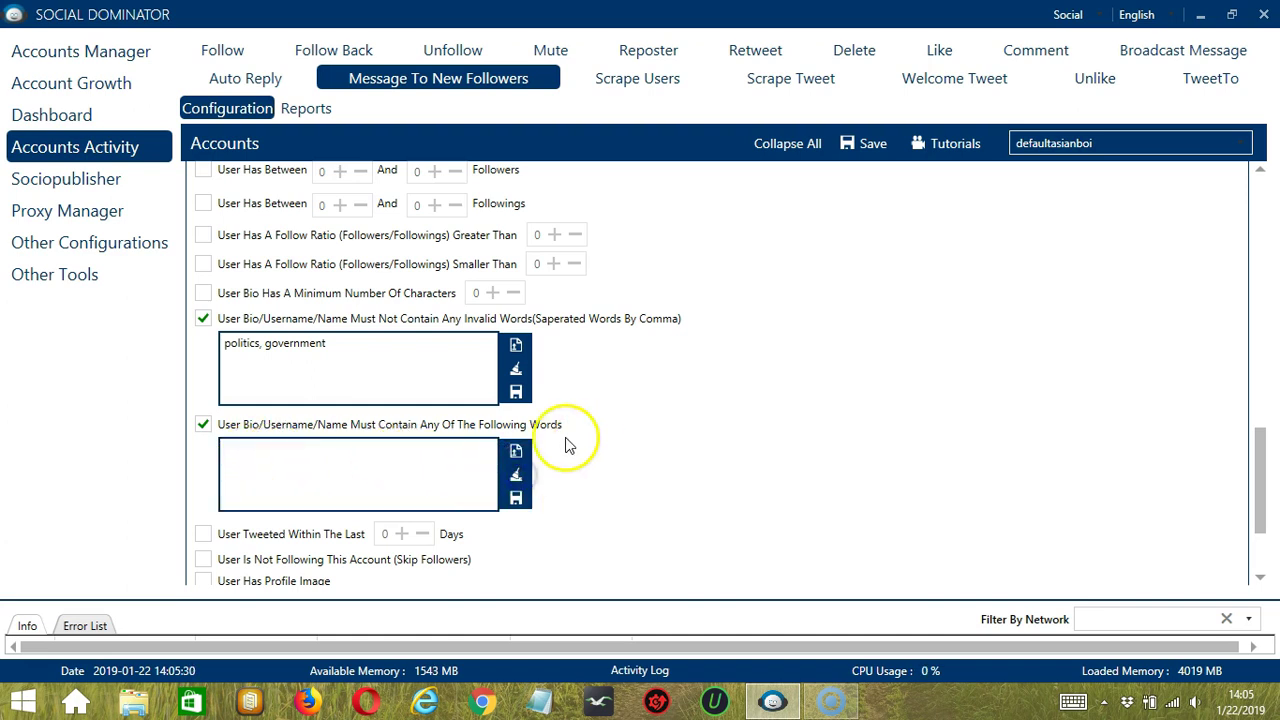
left_click(516, 451)
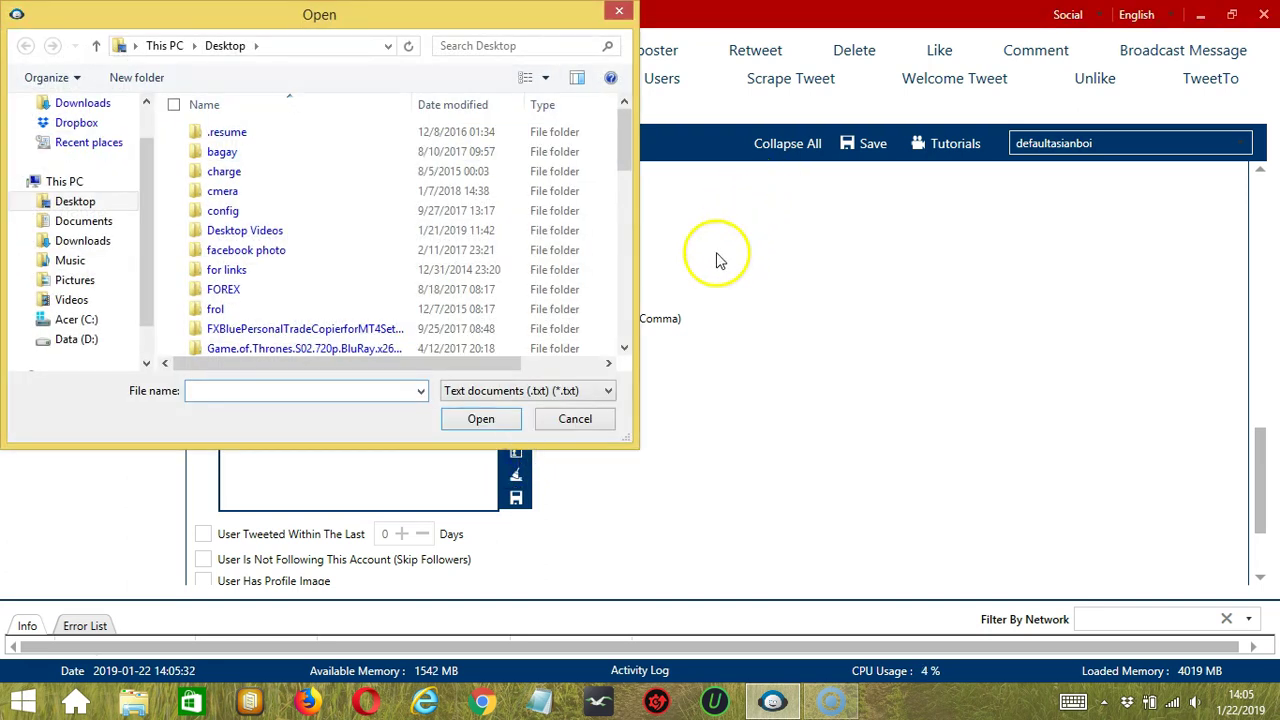
scroll(629, 315, "down", 10)
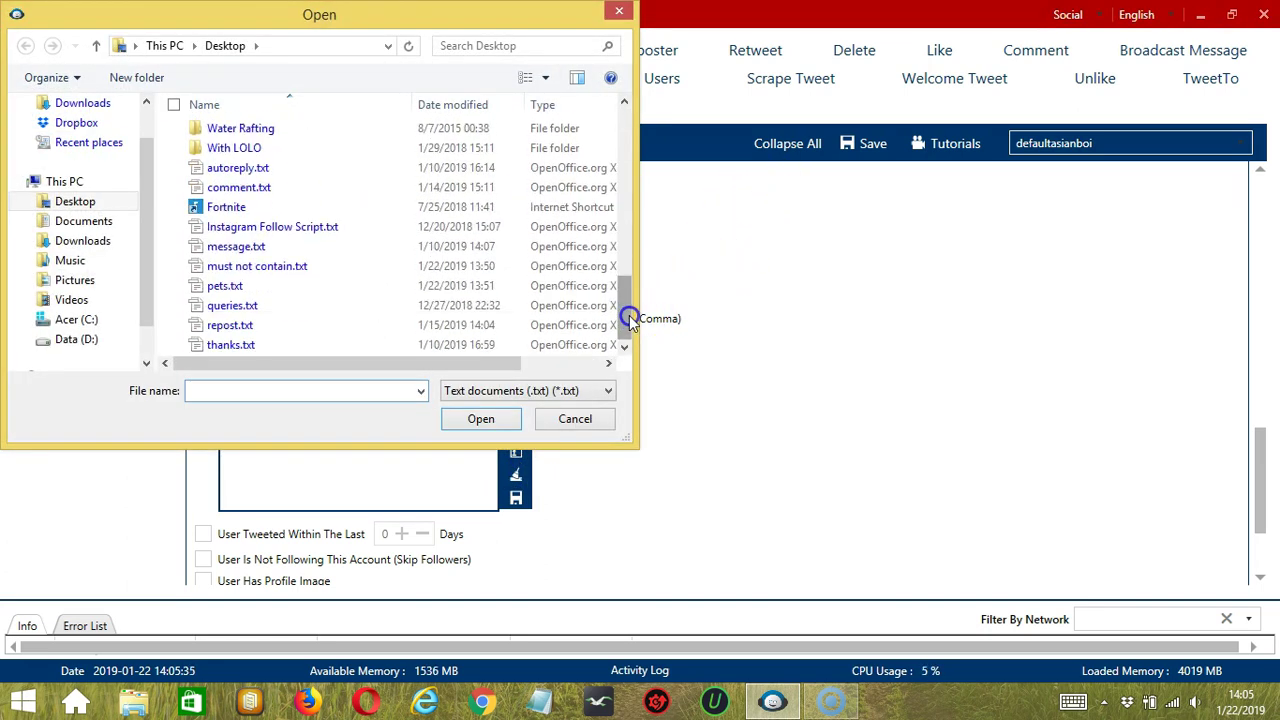
left_click(268, 286)
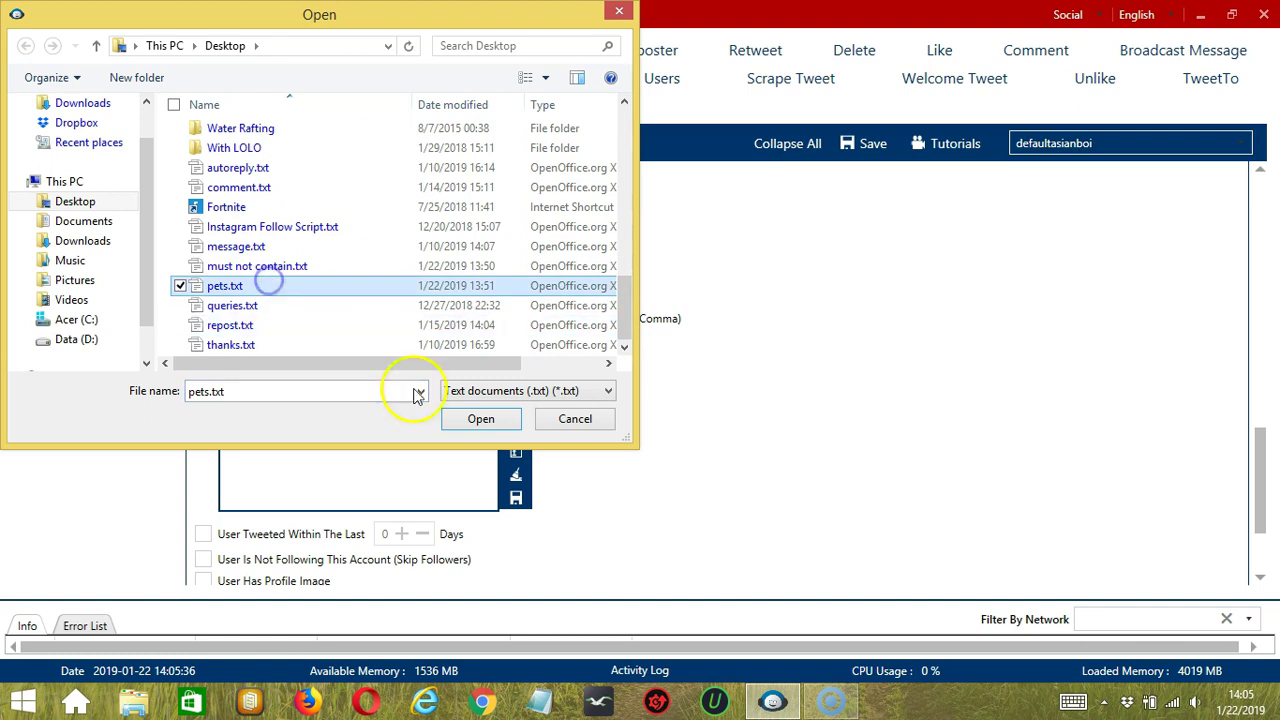
left_click(462, 419)
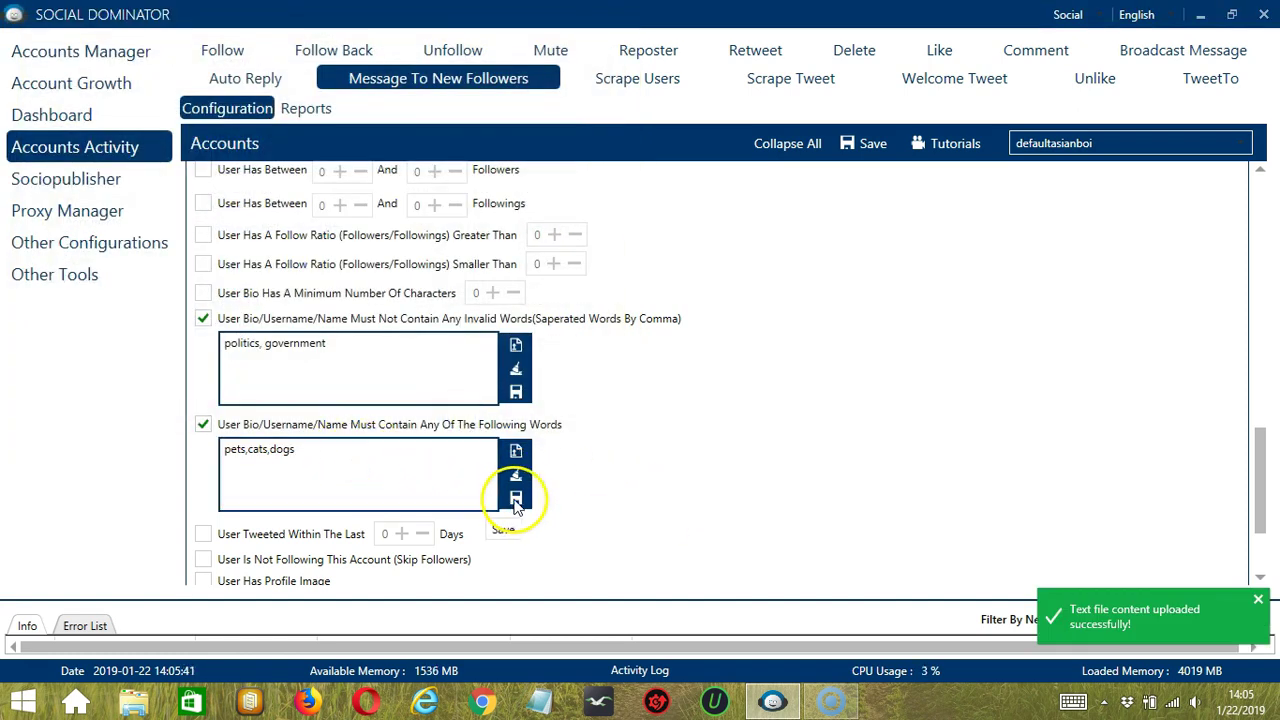
Require users to have tweeted within the last 1 day
scroll(517, 486, "down", 3)
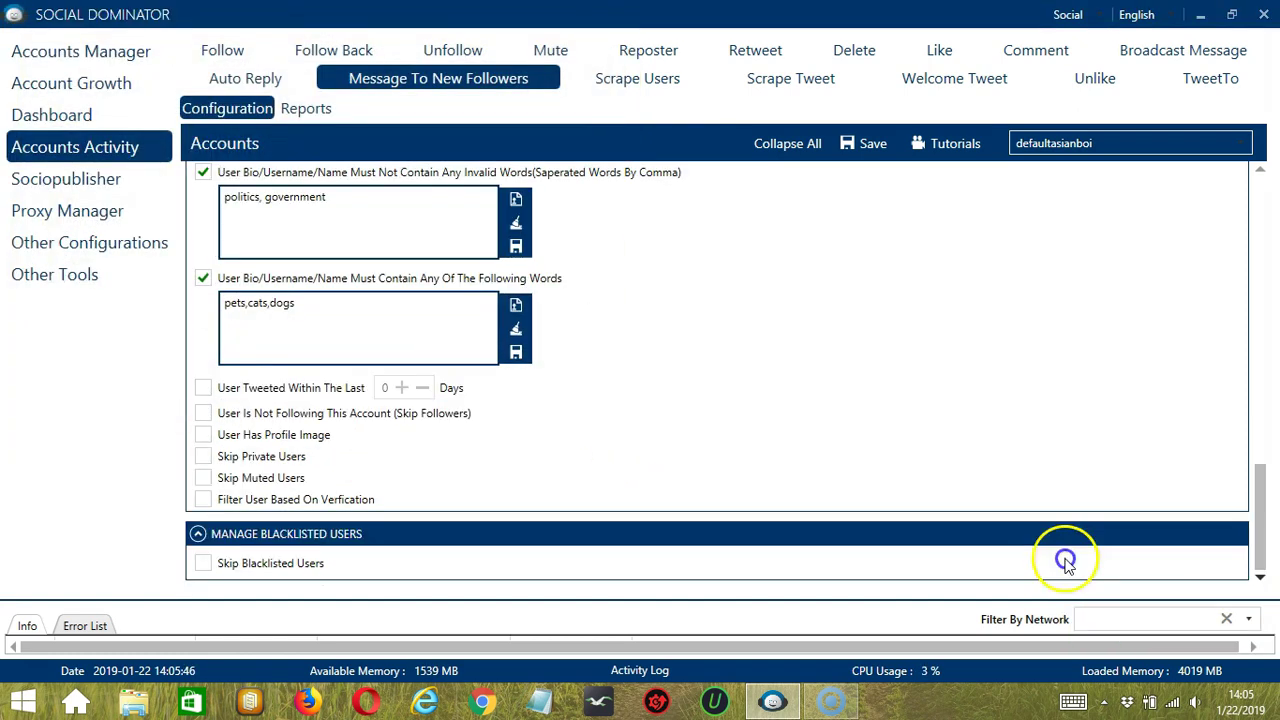
left_click(204, 388)
left_click(401, 387)
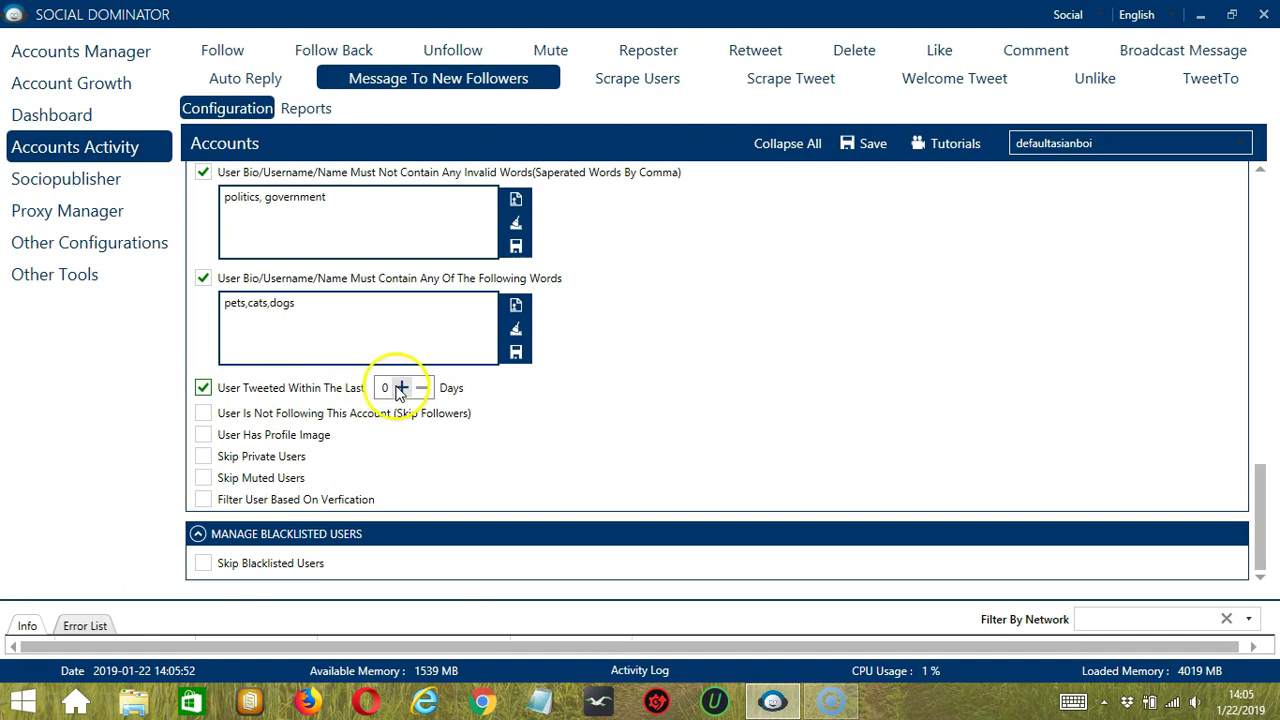
Require a profile image and skip private, muted and unverified users
left_click(204, 437)
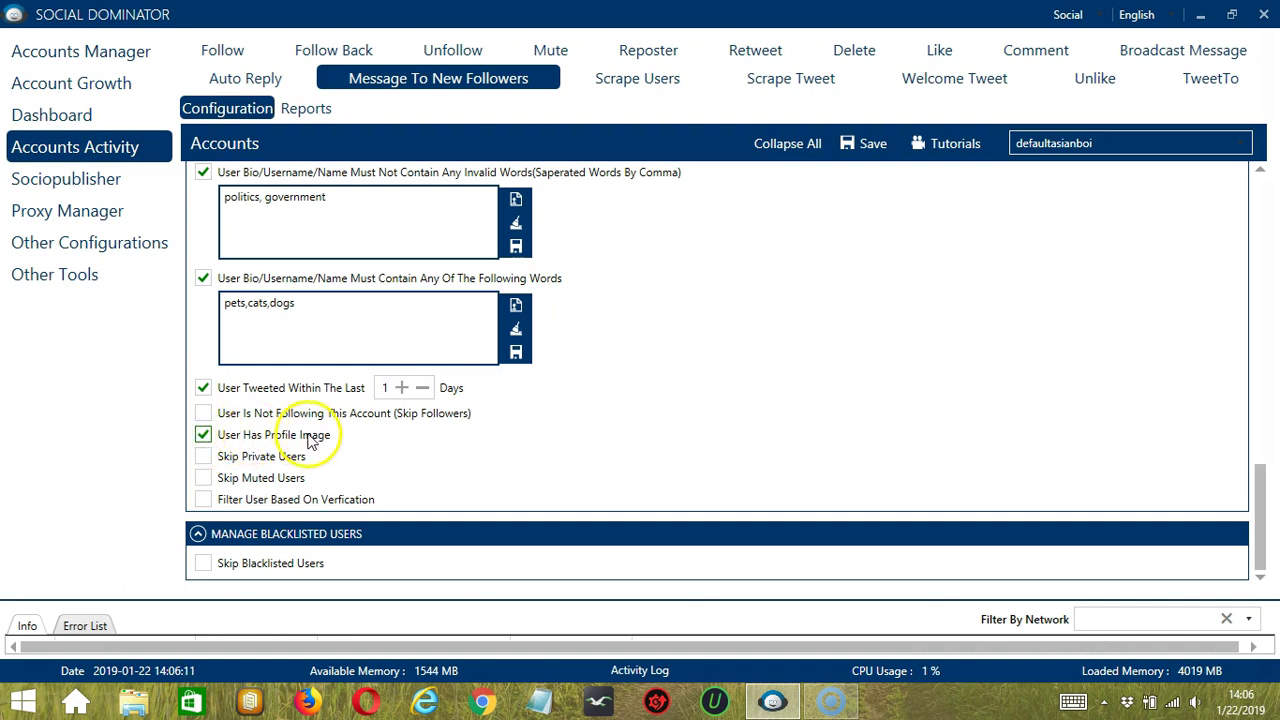
left_click(204, 457)
left_click(204, 478)
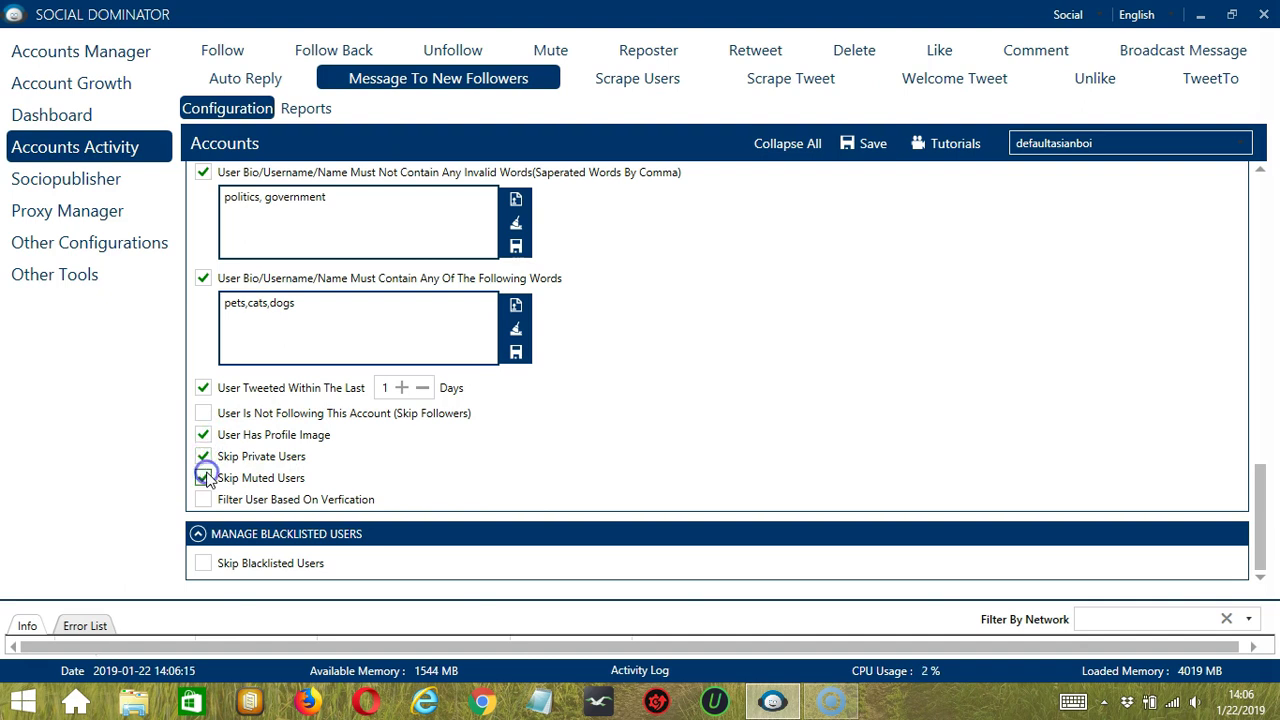
left_click(202, 500)
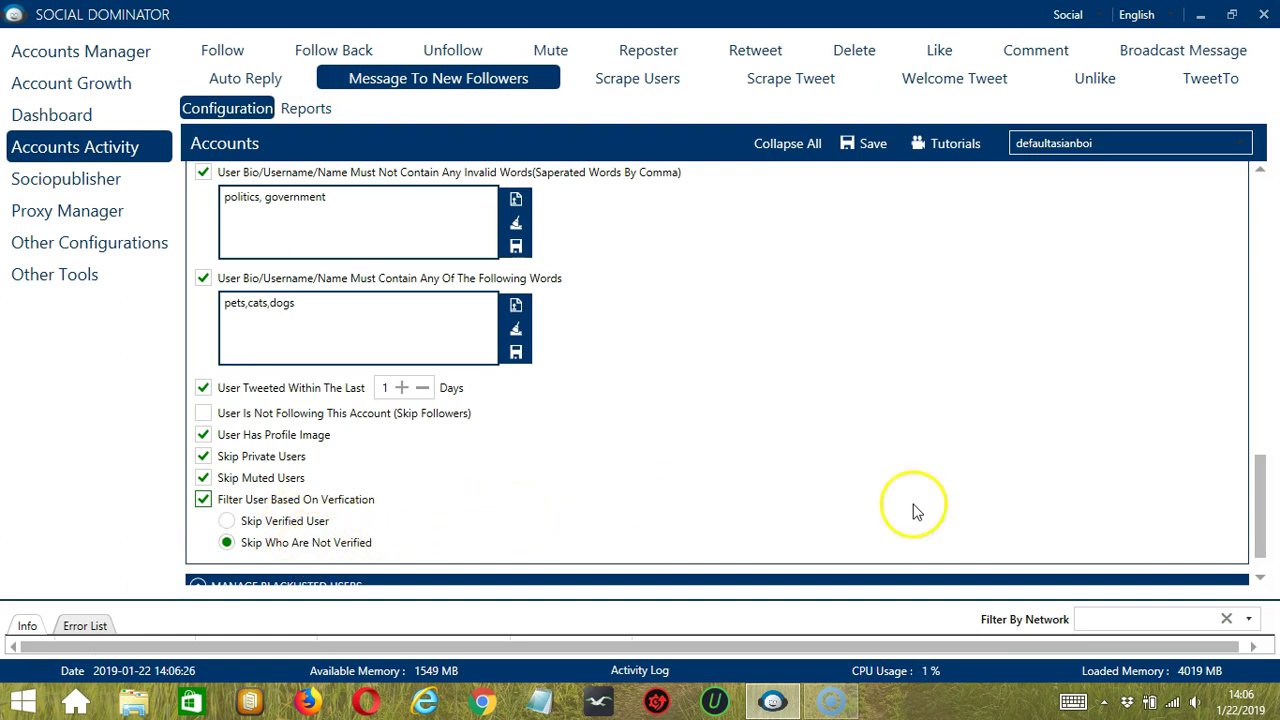
Turn on Skip Blacklisted Users, leaving private and group blacklists unselected
scroll(913, 512, "down", 2)
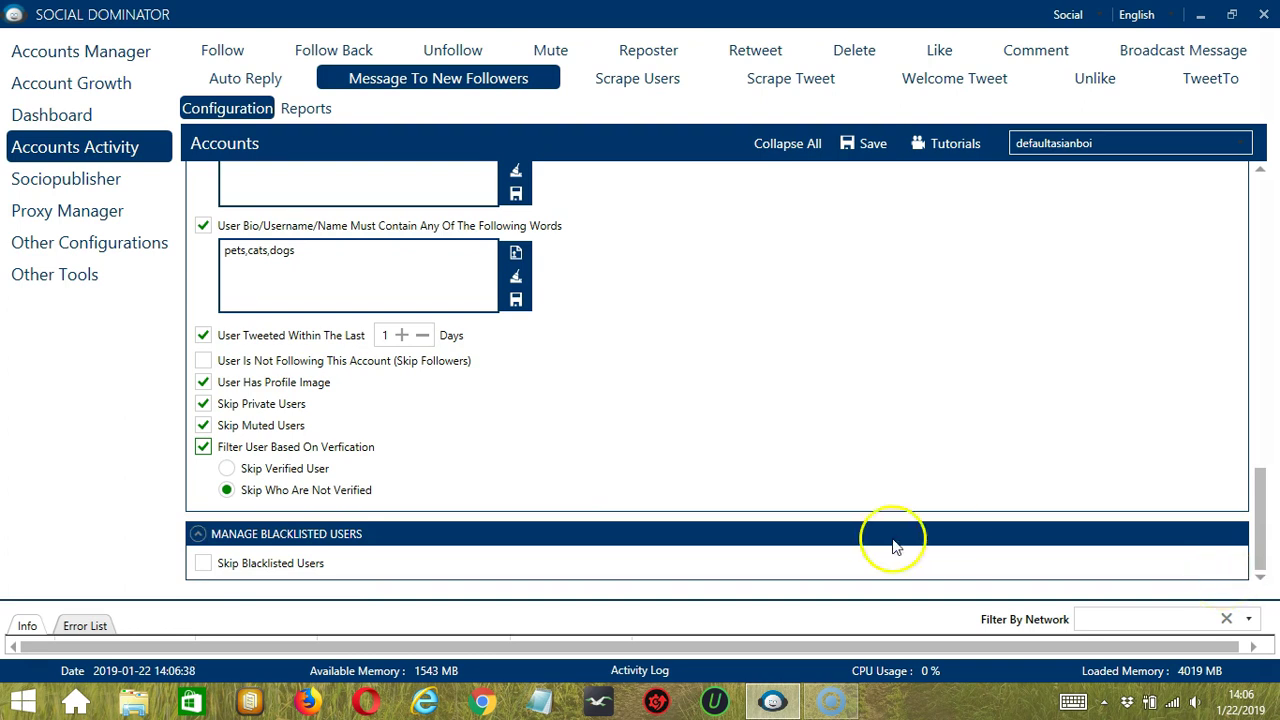
left_click(395, 530)
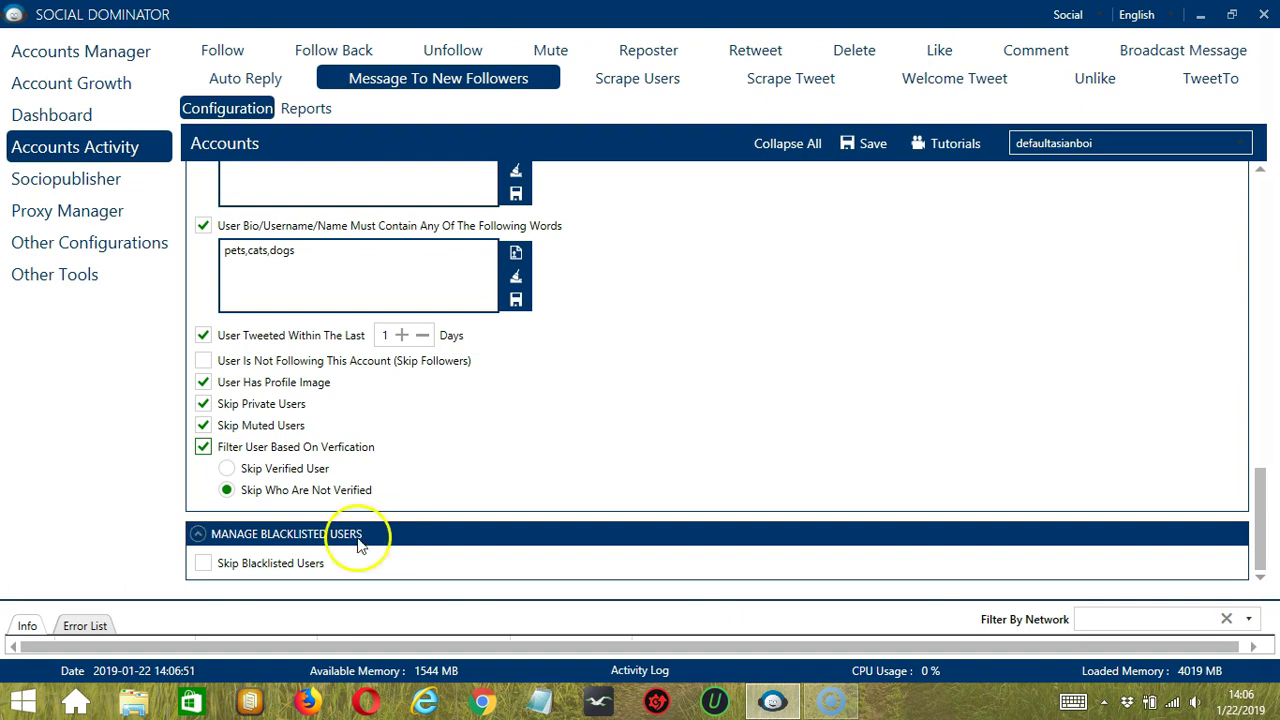
left_click(204, 565)
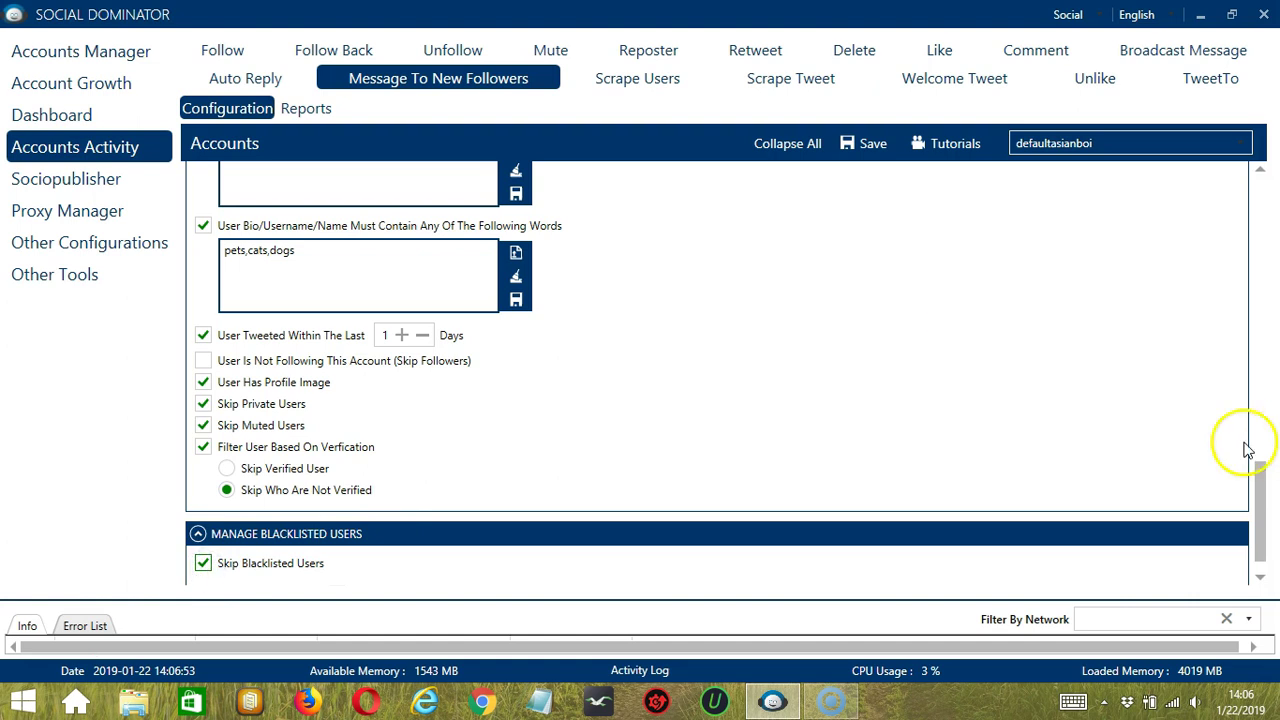
scroll(1248, 449, "down", 1)
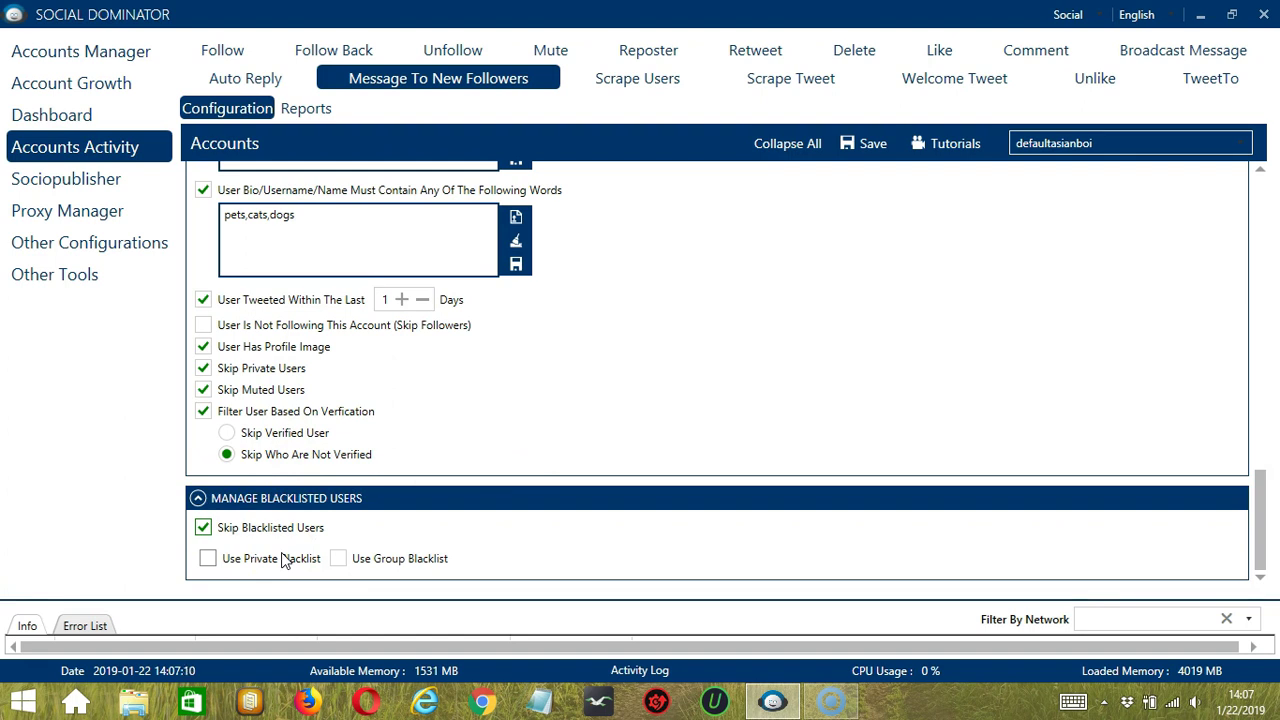
left_click(400, 562)
Save the Message To New Followers settings, confirm success, and set its status to Active
left_click(1264, 181)
left_click(853, 144)
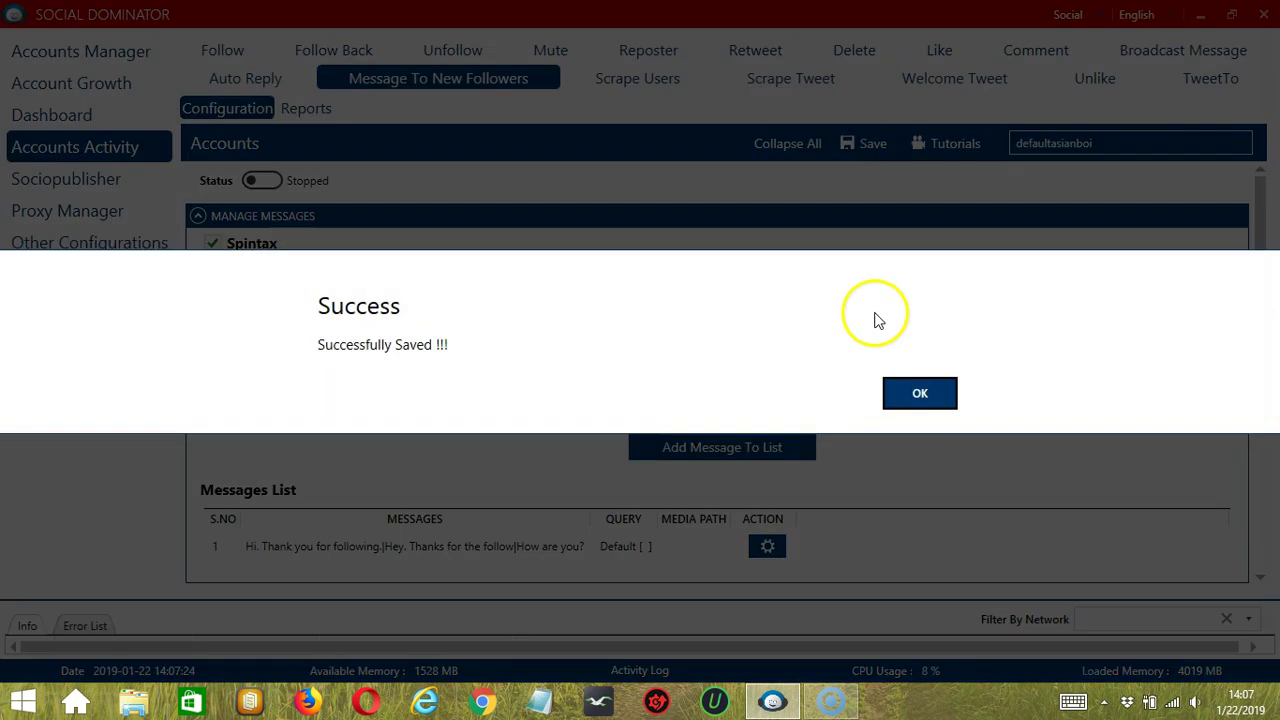
left_click(914, 389)
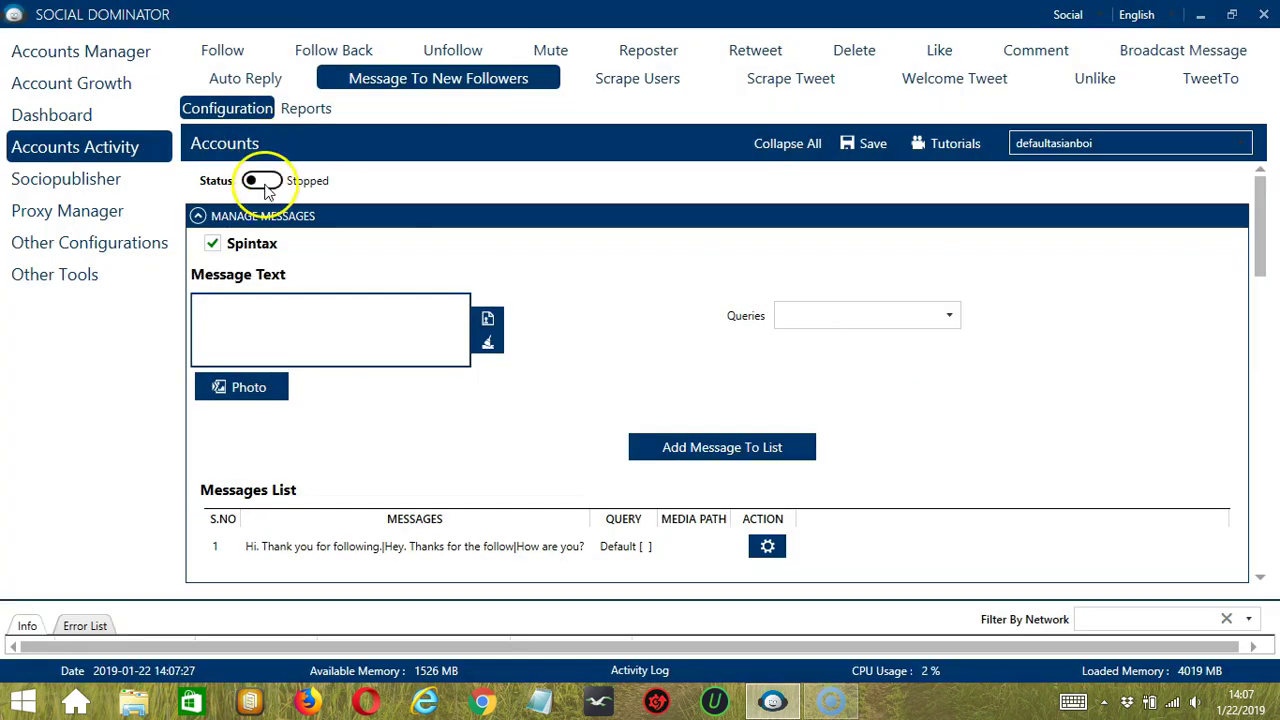
left_click(264, 181)
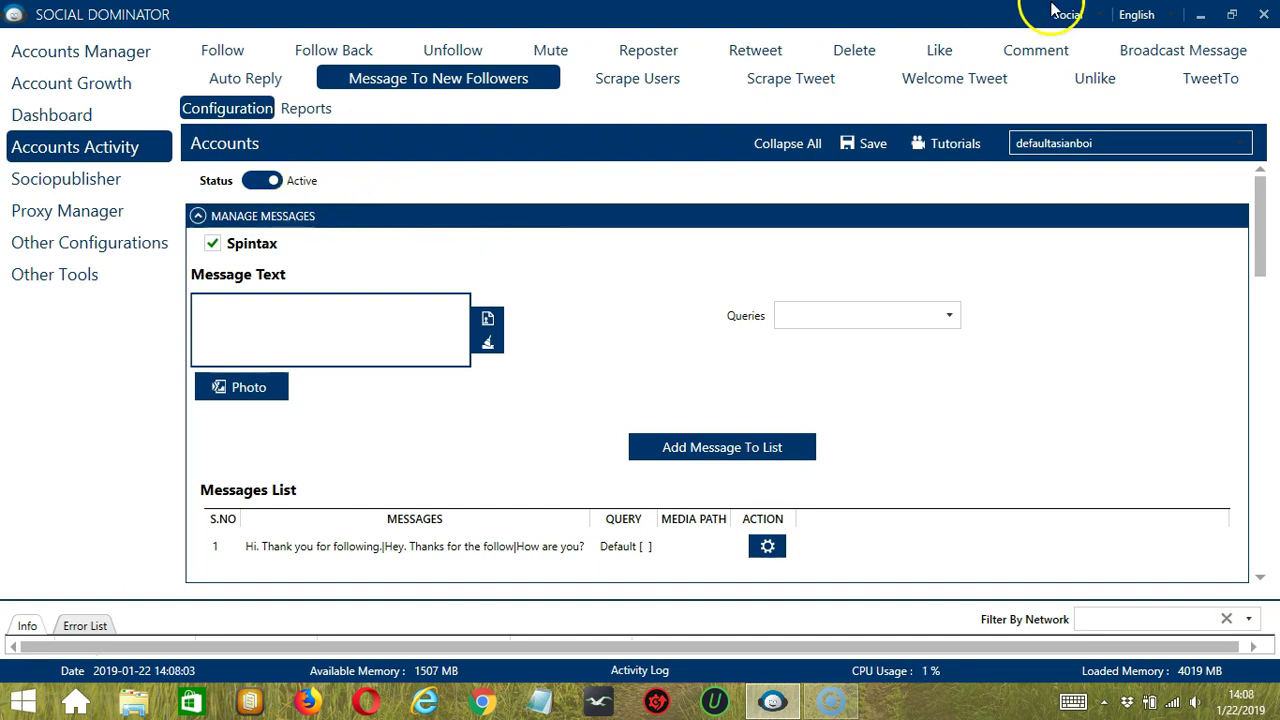
Go to the Messenger module's Message To New Followers campaign setup
left_click(1100, 14)
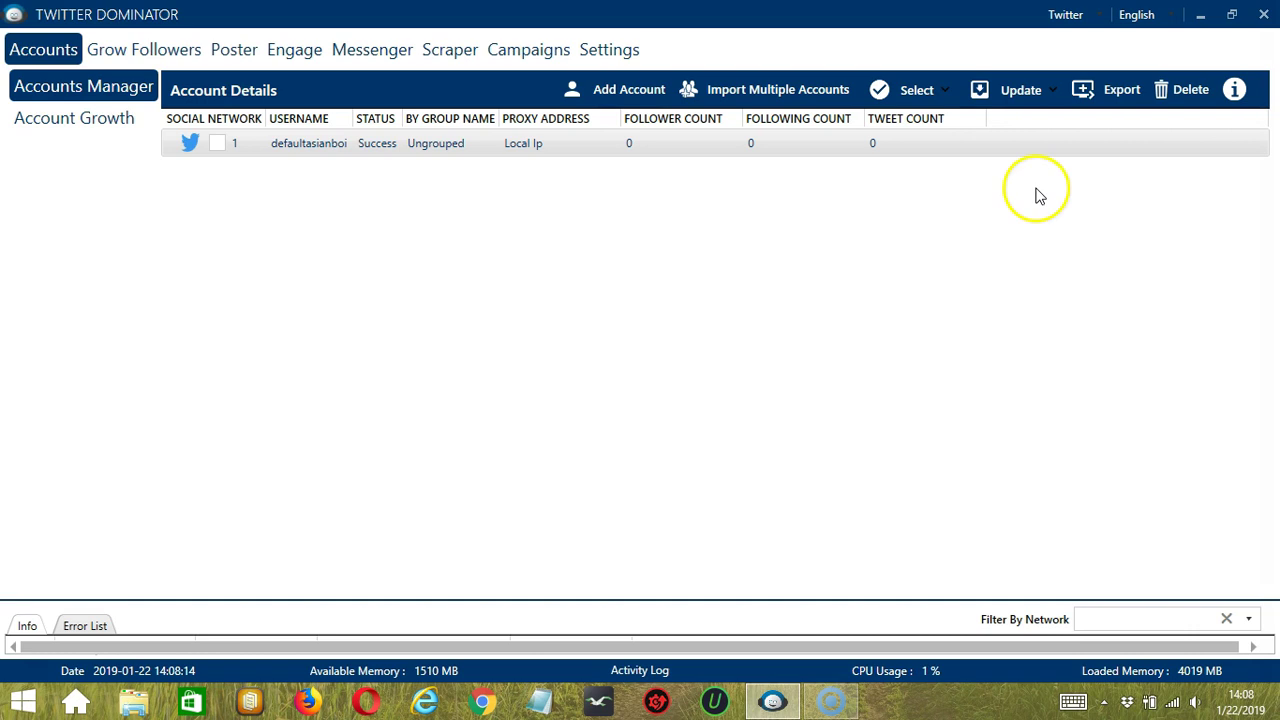
left_click(354, 54)
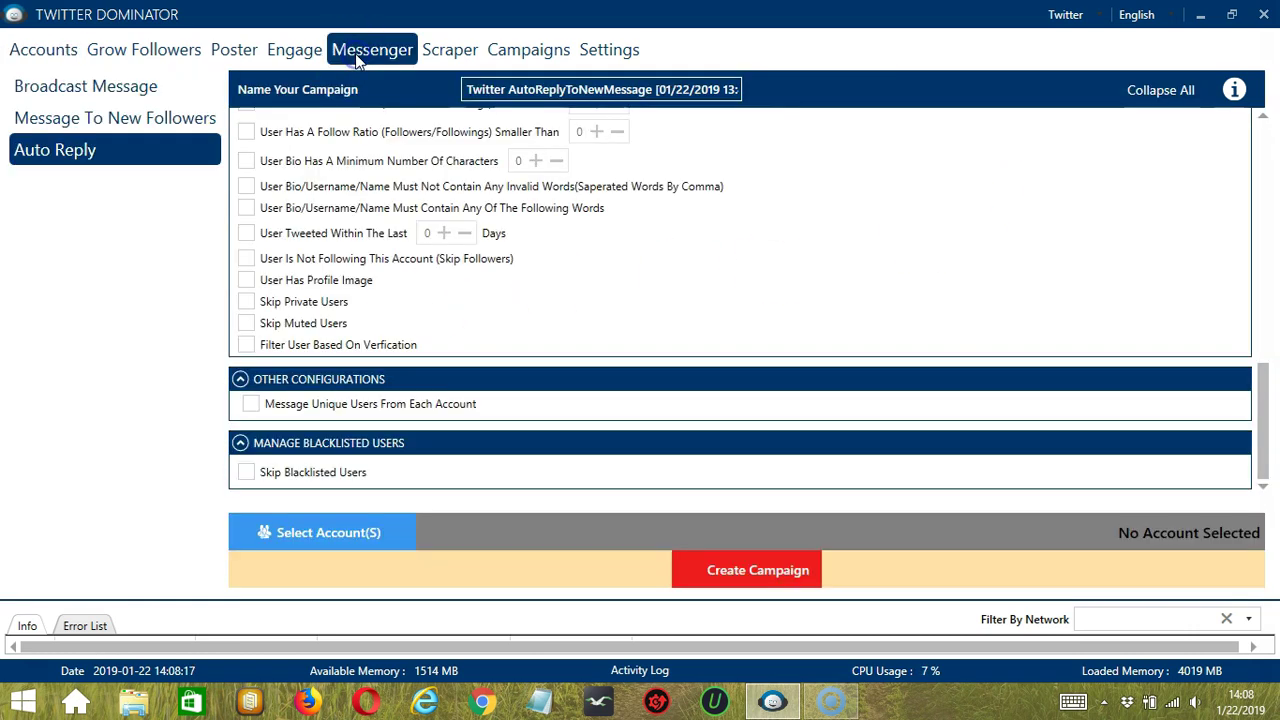
left_click(96, 120)
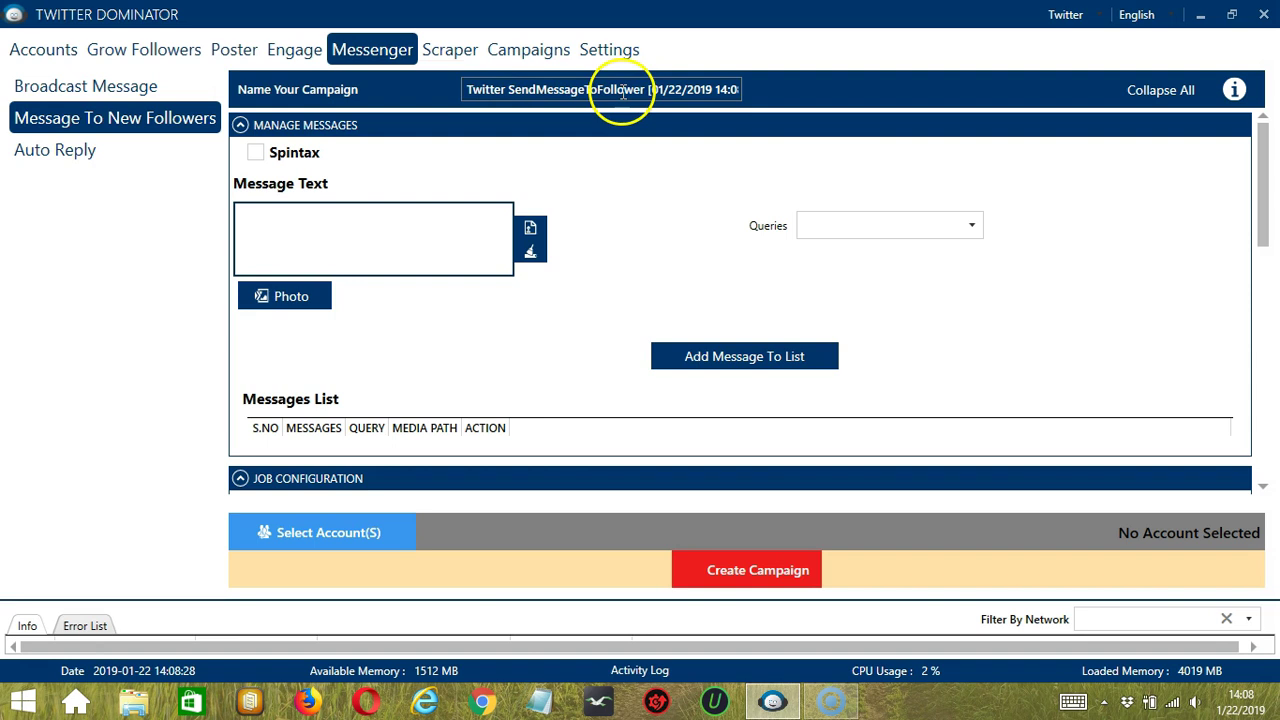
Add the message 'Hey. Thanks for the follow!' with the Default query to the messages list
left_click(354, 240)
type("Hi")
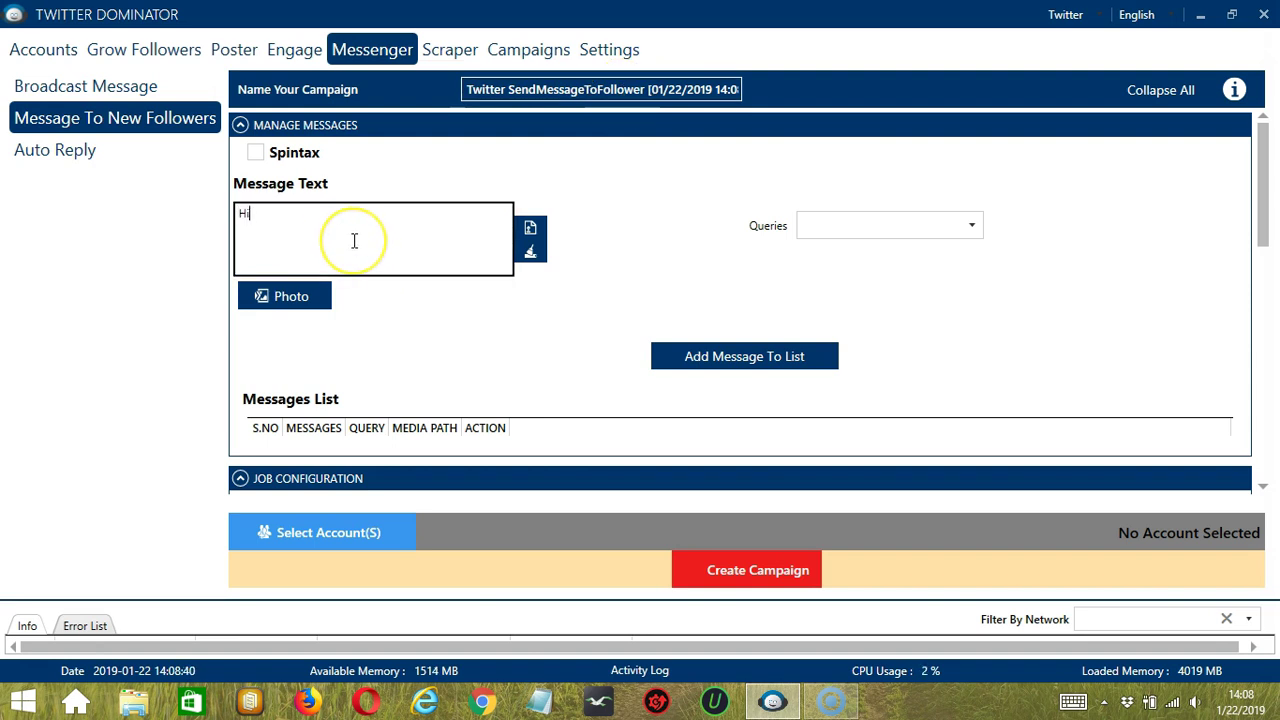
type("ey. ")
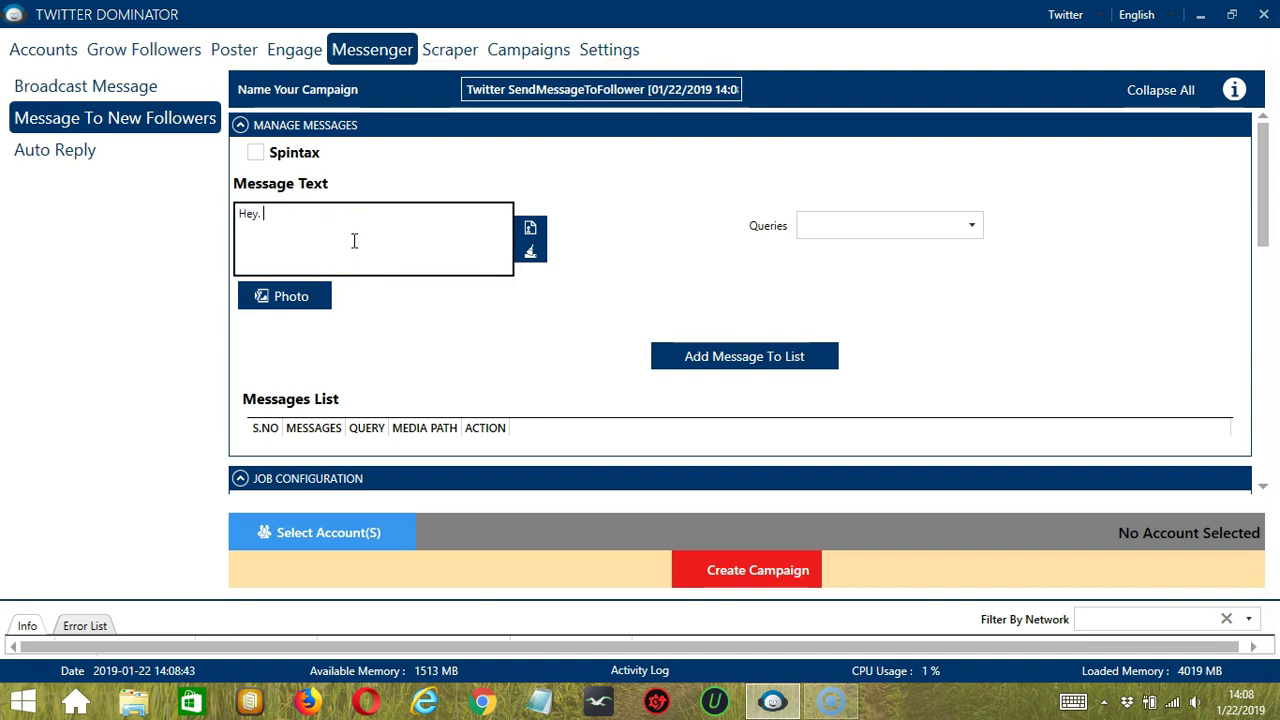
type("Thanks for t")
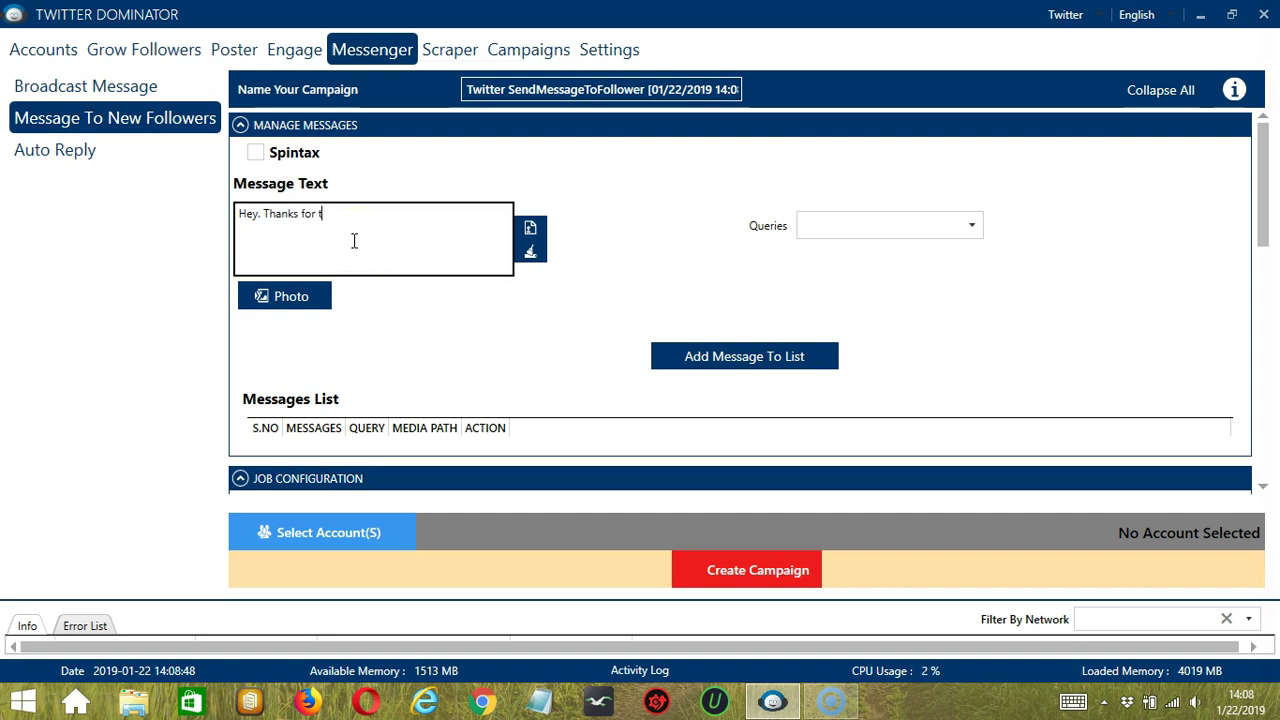
type("he follow!")
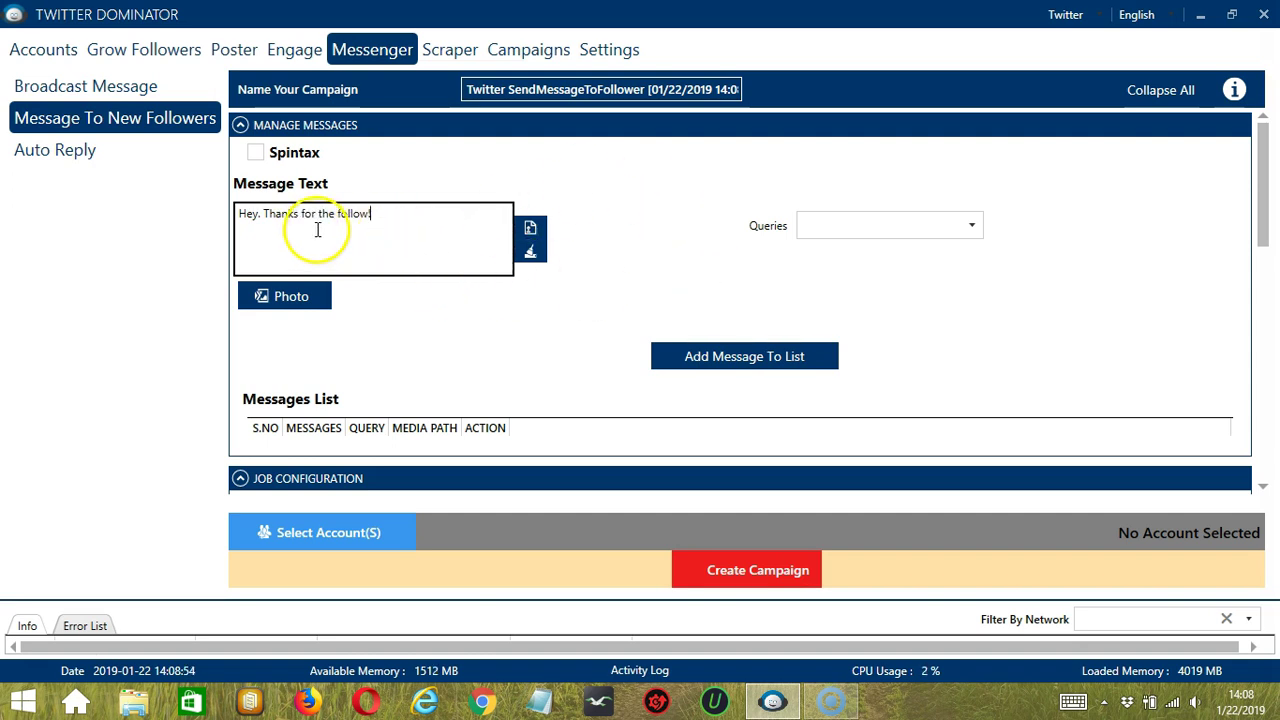
left_click(838, 227)
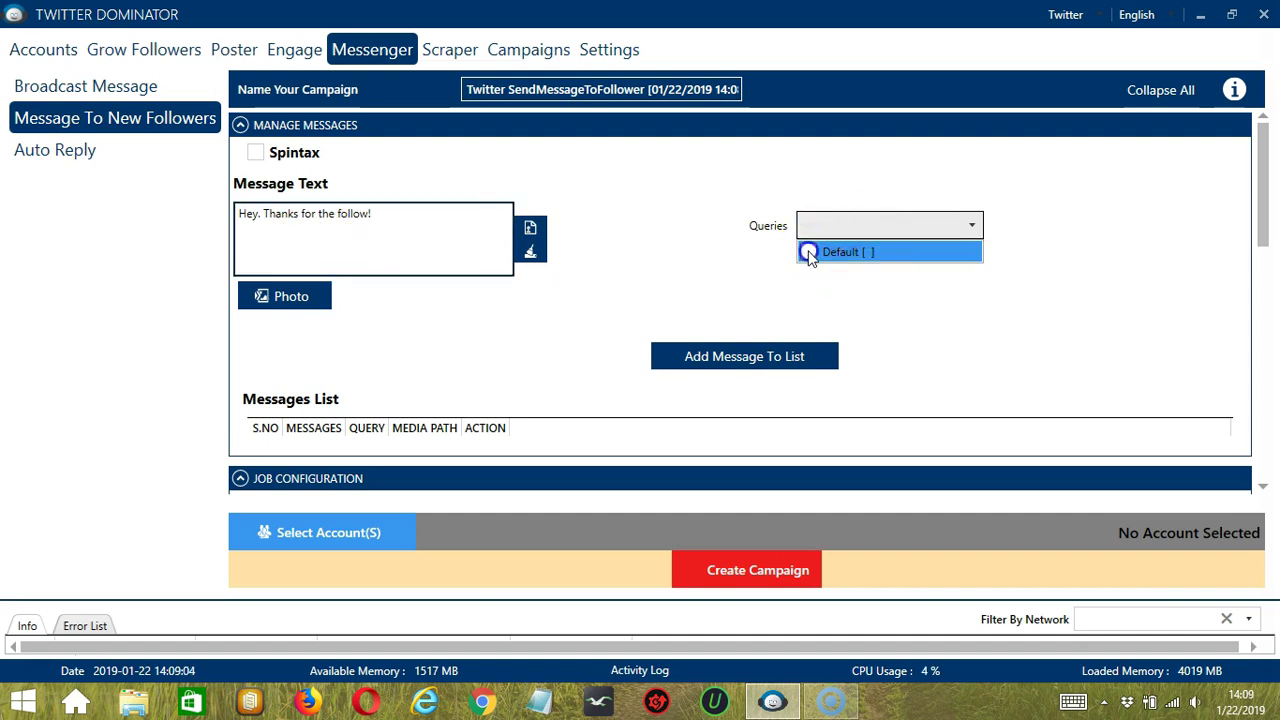
left_click(808, 252)
left_click(667, 295)
left_click(707, 360)
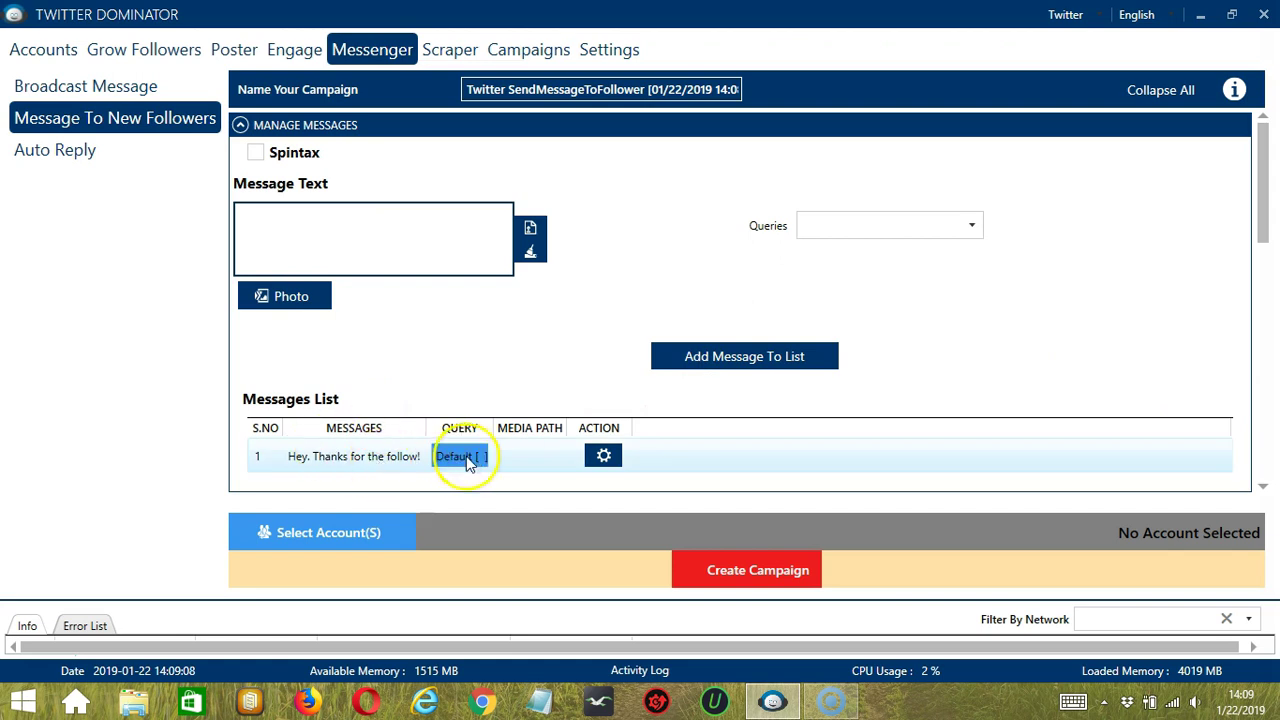
Tick English-only bio/username, profile image, and skip private, muted and blacklisted users
left_click(1263, 487)
left_click_drag(1265, 490, 1265, 490)
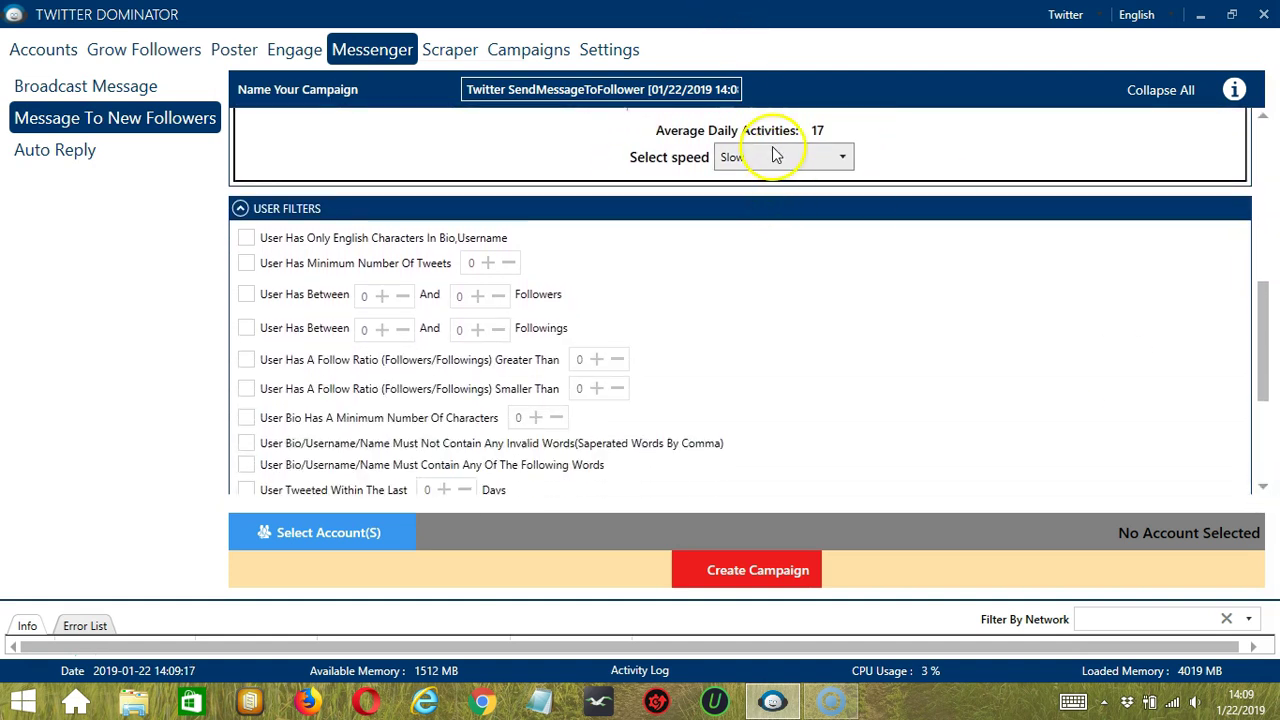
left_click(246, 239)
left_click(1265, 490)
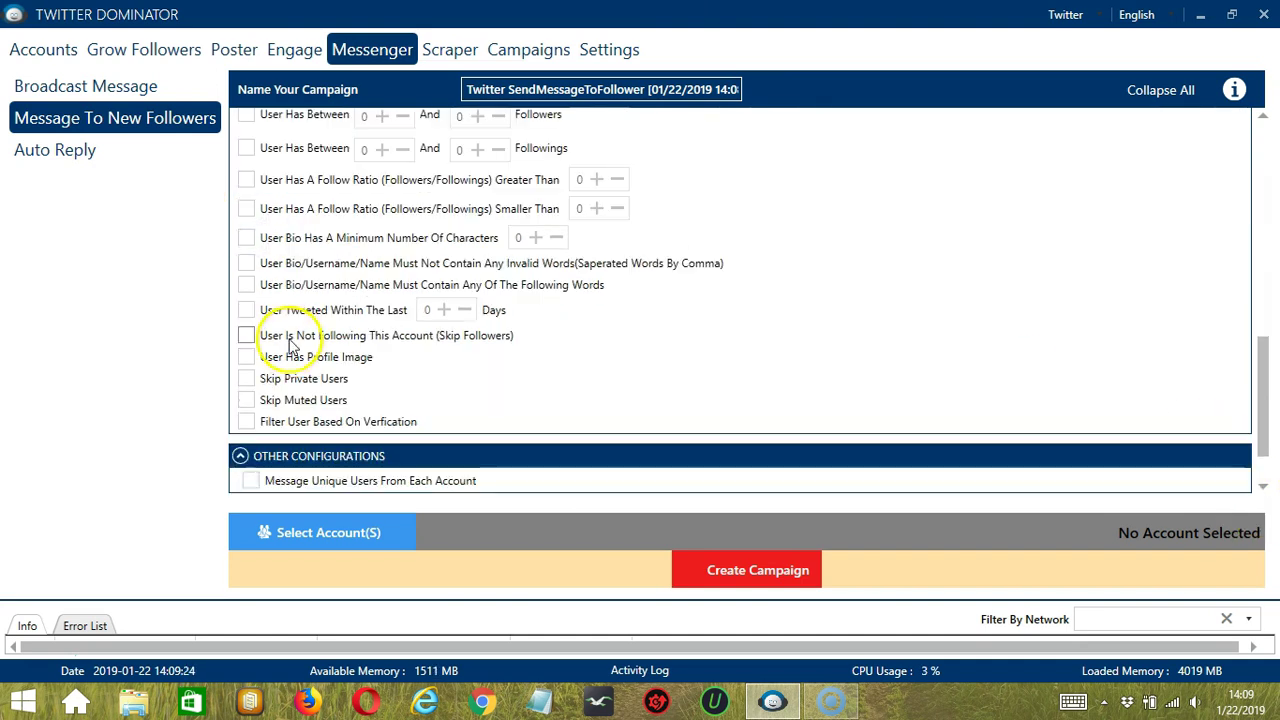
left_click(247, 358)
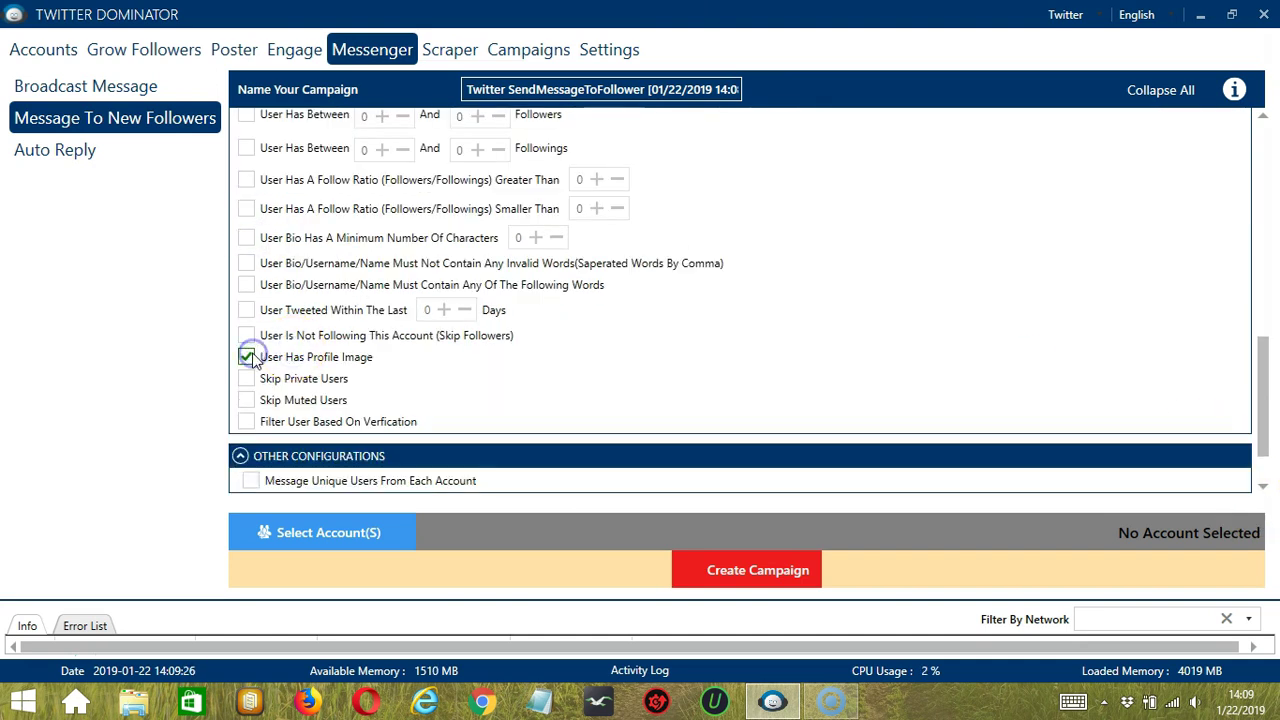
left_click(247, 308)
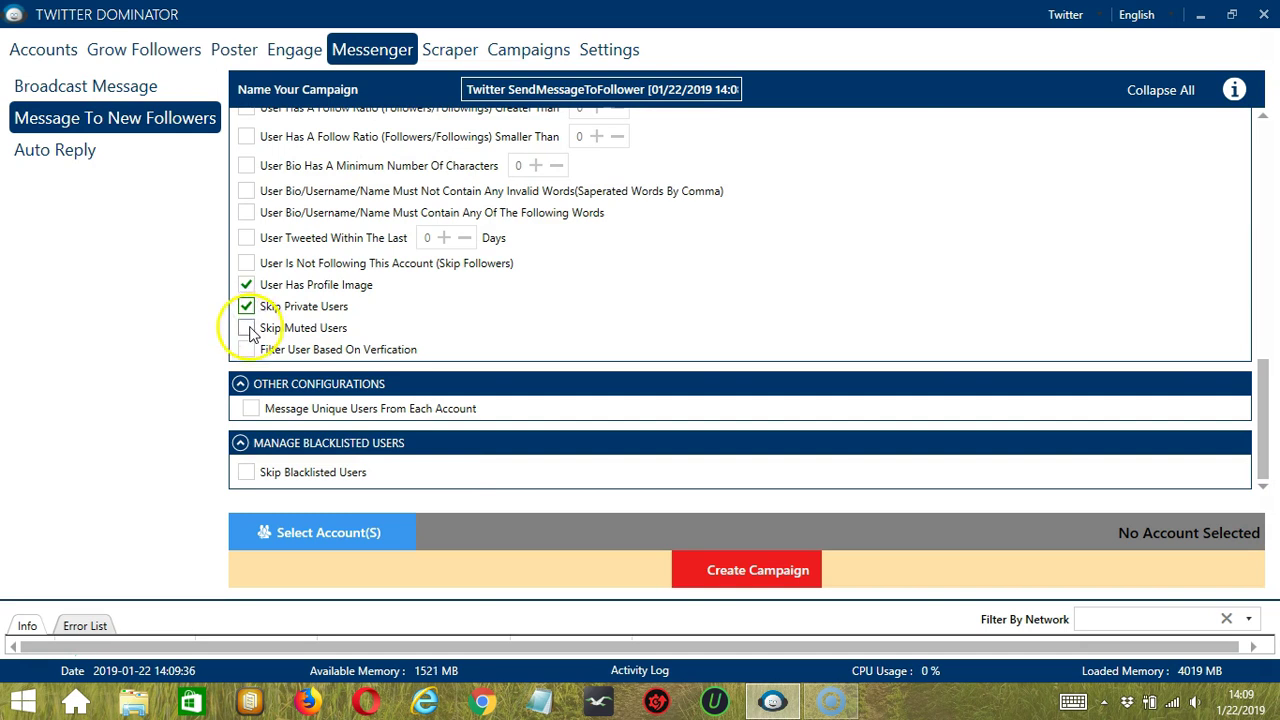
left_click(246, 328)
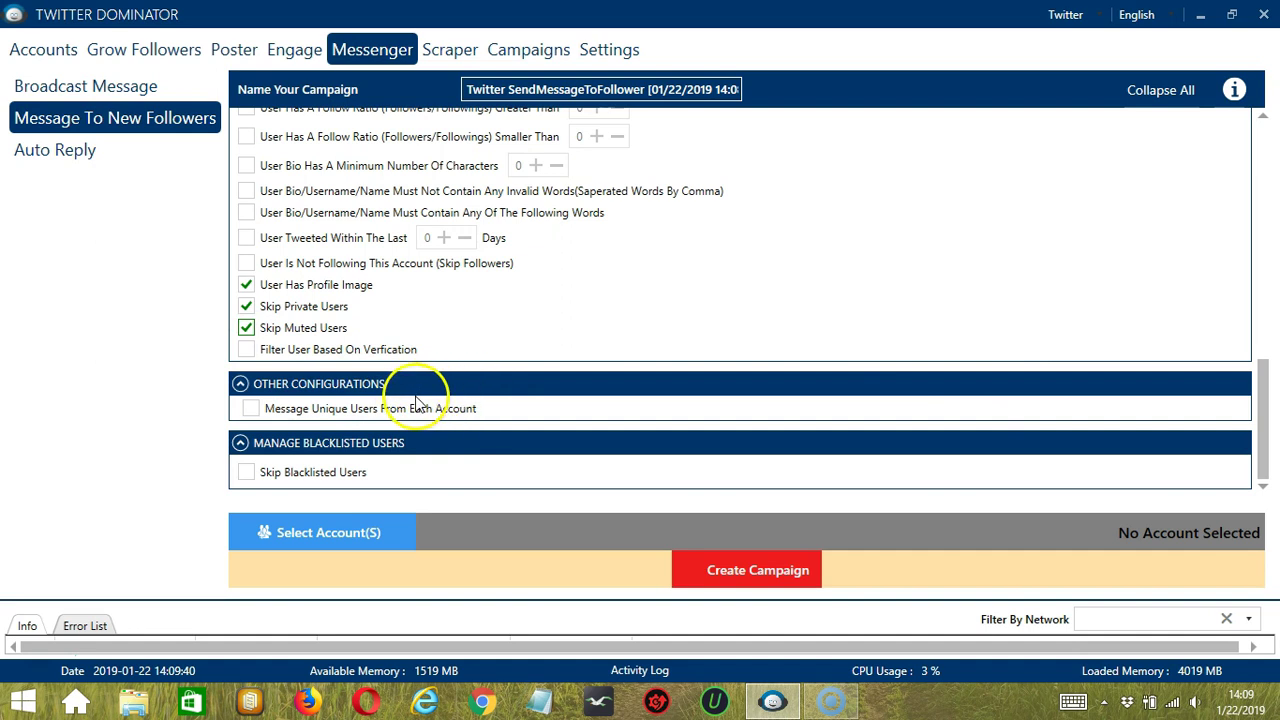
left_click(245, 474)
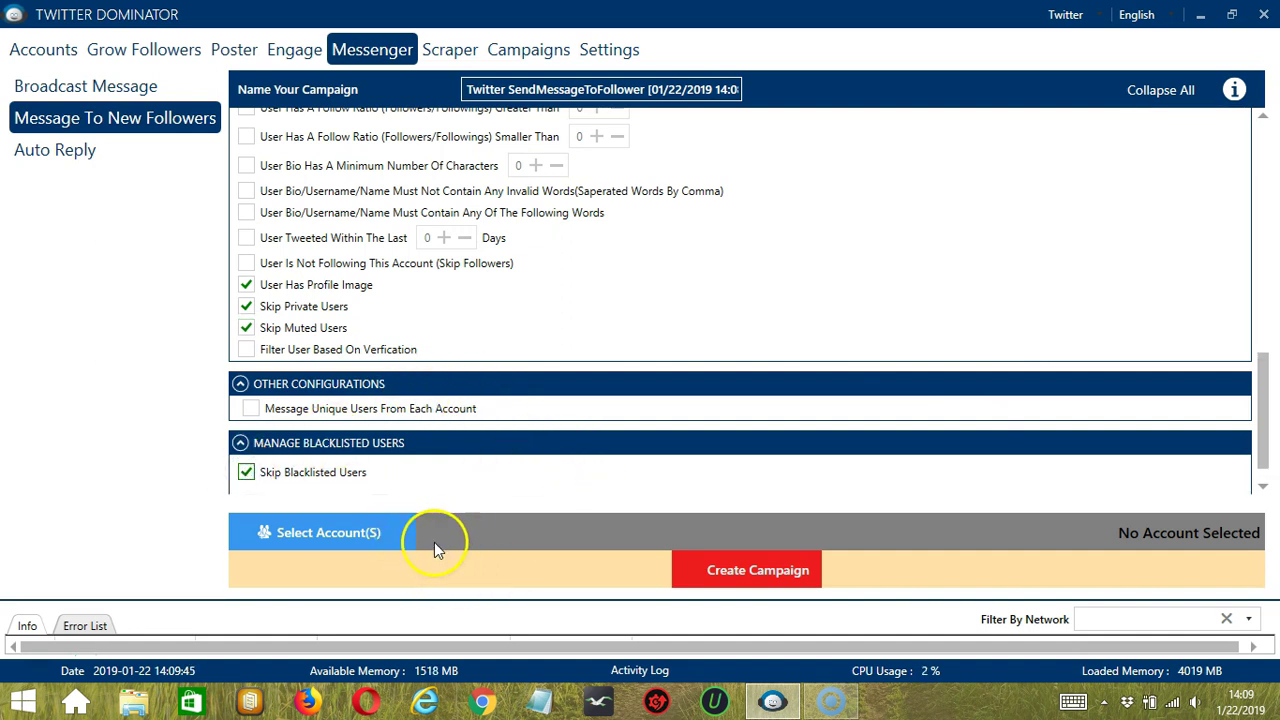
Attach the single listed Twitter account to the campaign, giving 1 Account Selected
left_click(388, 535)
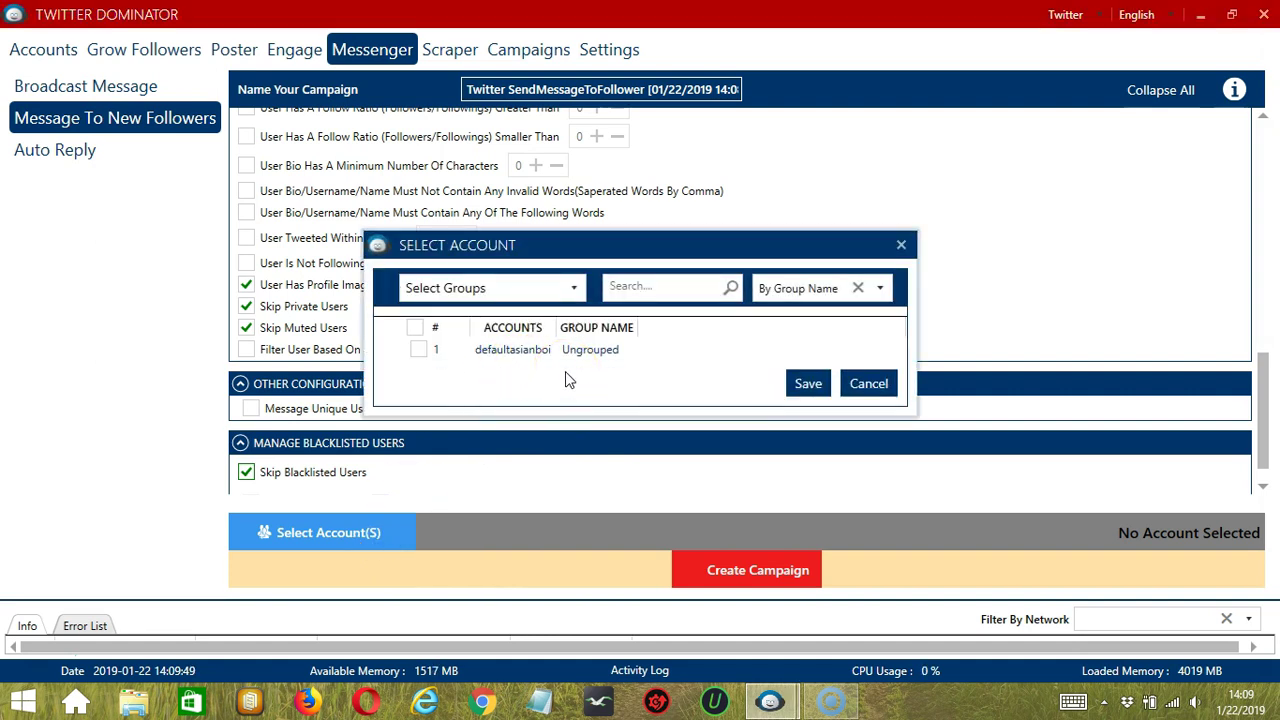
left_click(552, 372)
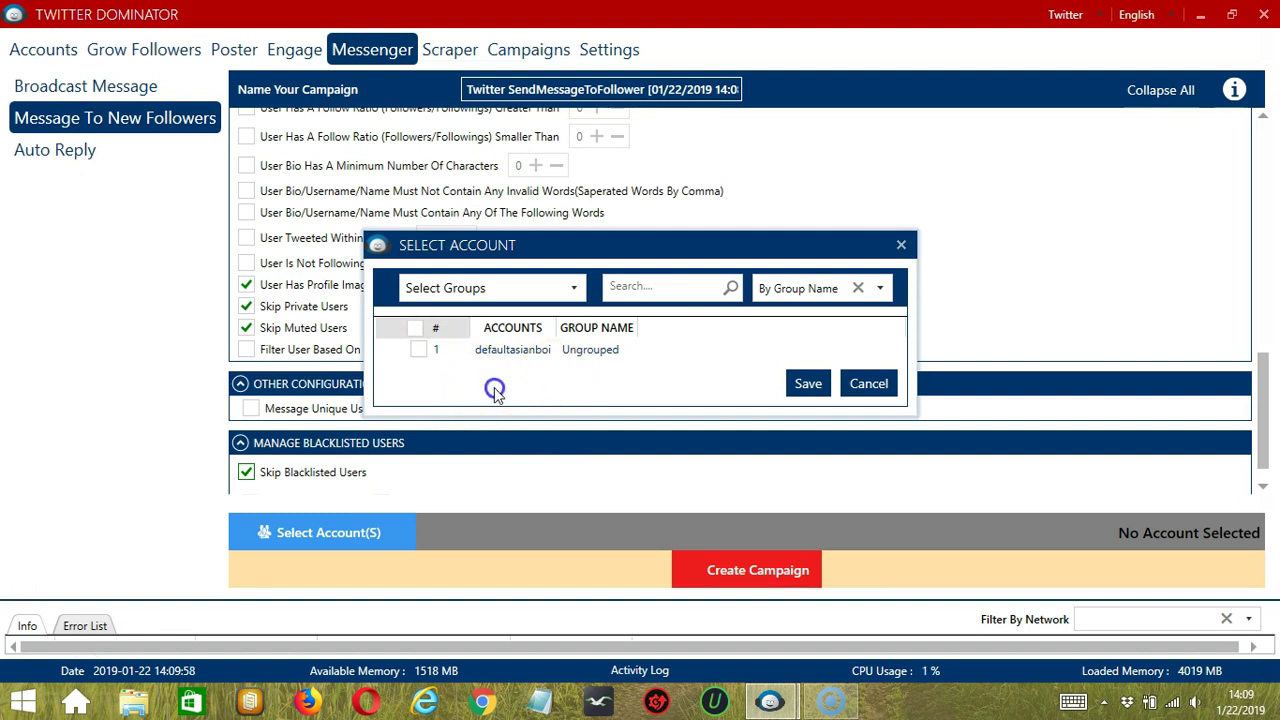
left_click(420, 350)
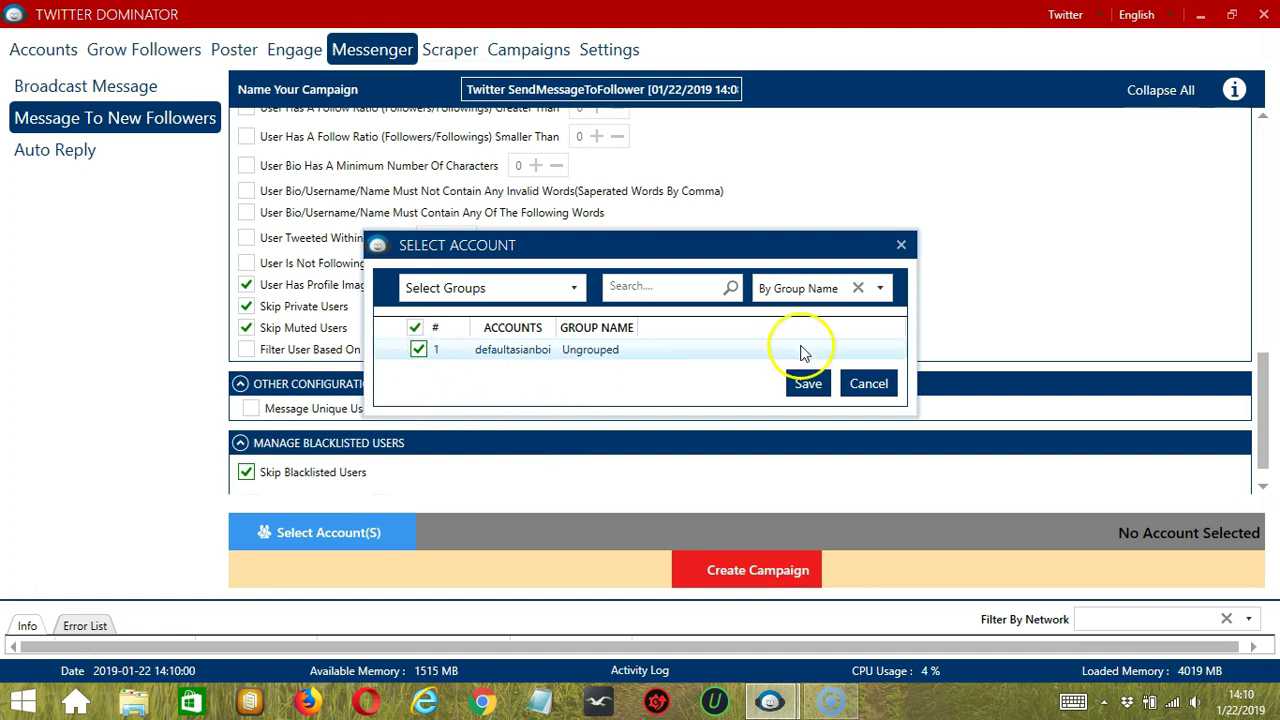
left_click(806, 383)
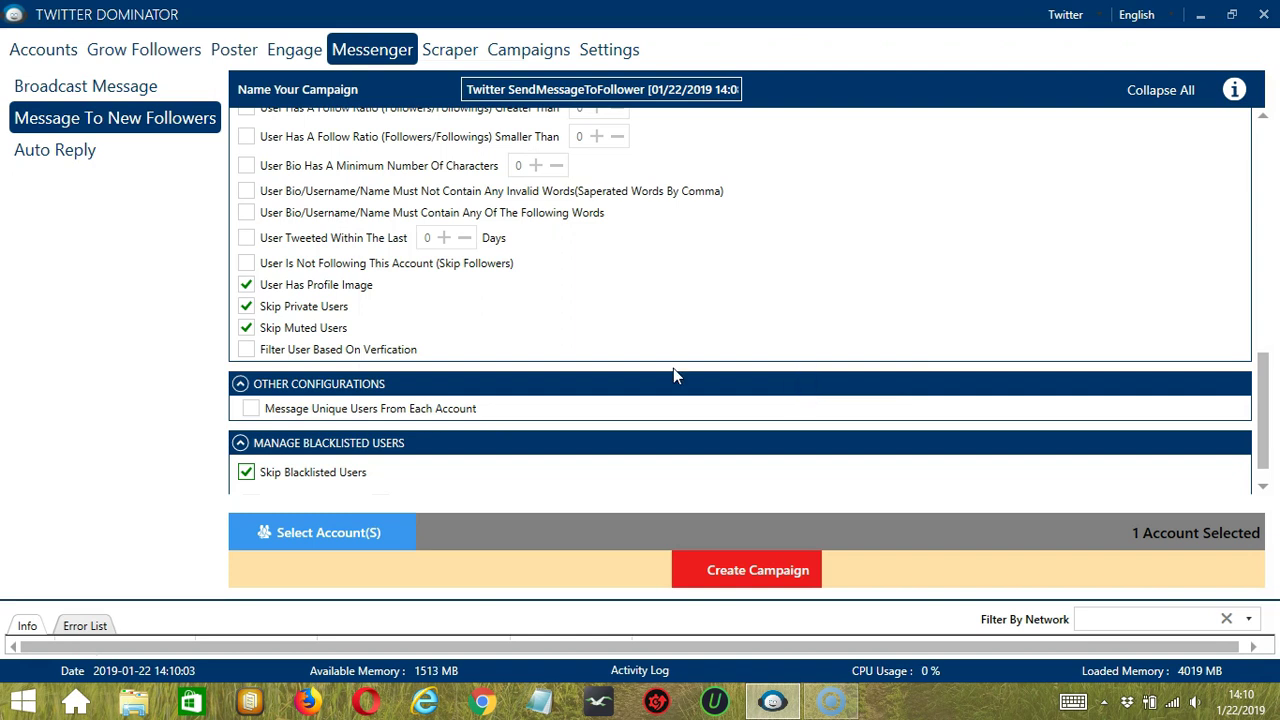
Create the campaign, ticking the account to override its previous settings
left_click(691, 568)
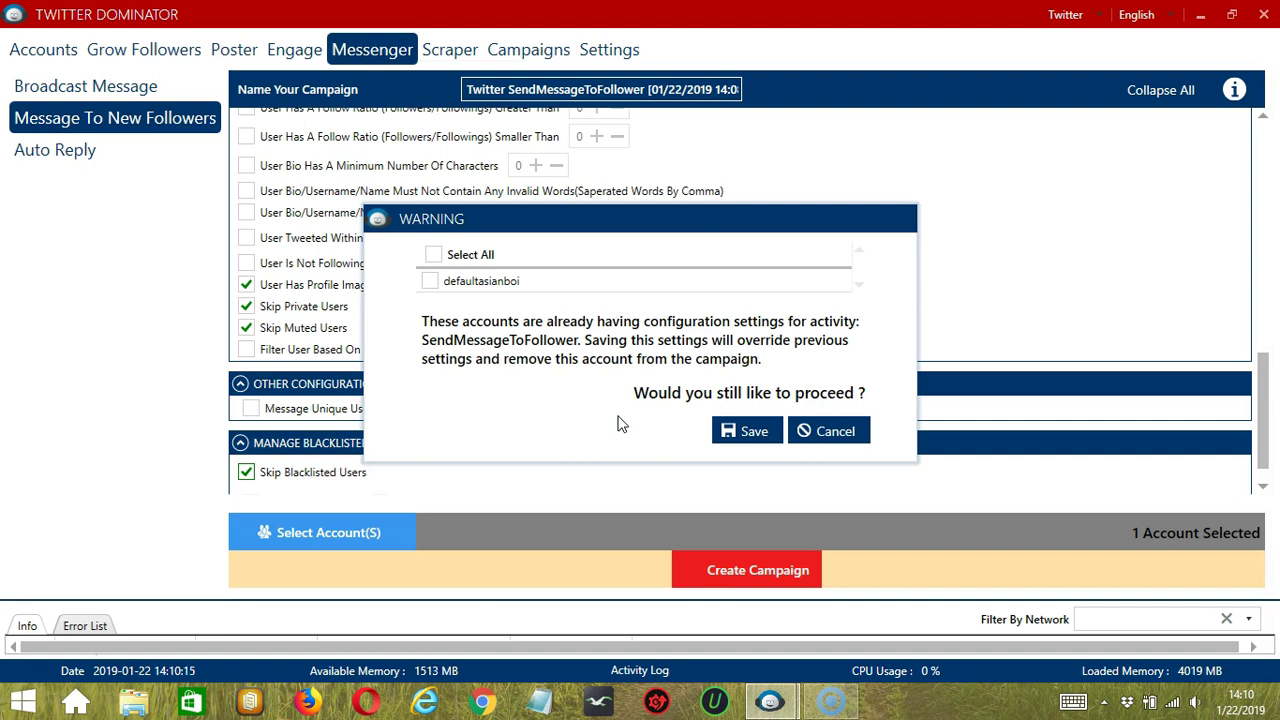
left_click(429, 282)
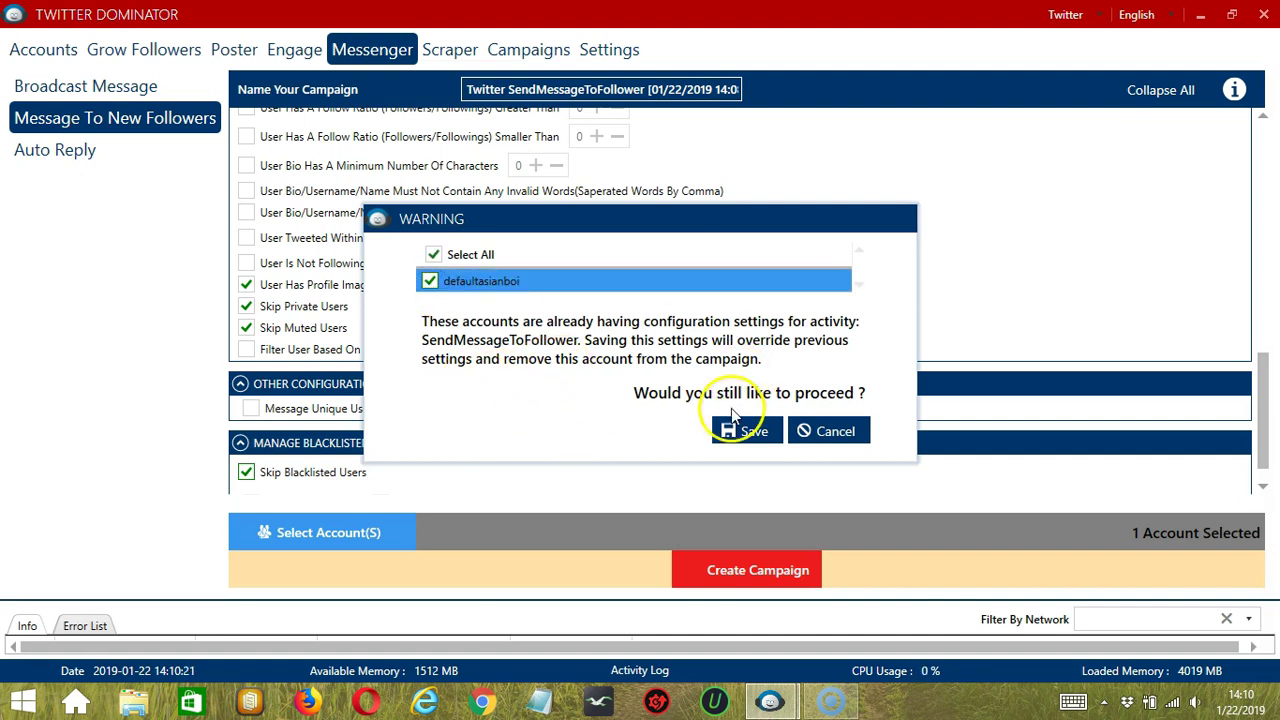
left_click(745, 433)
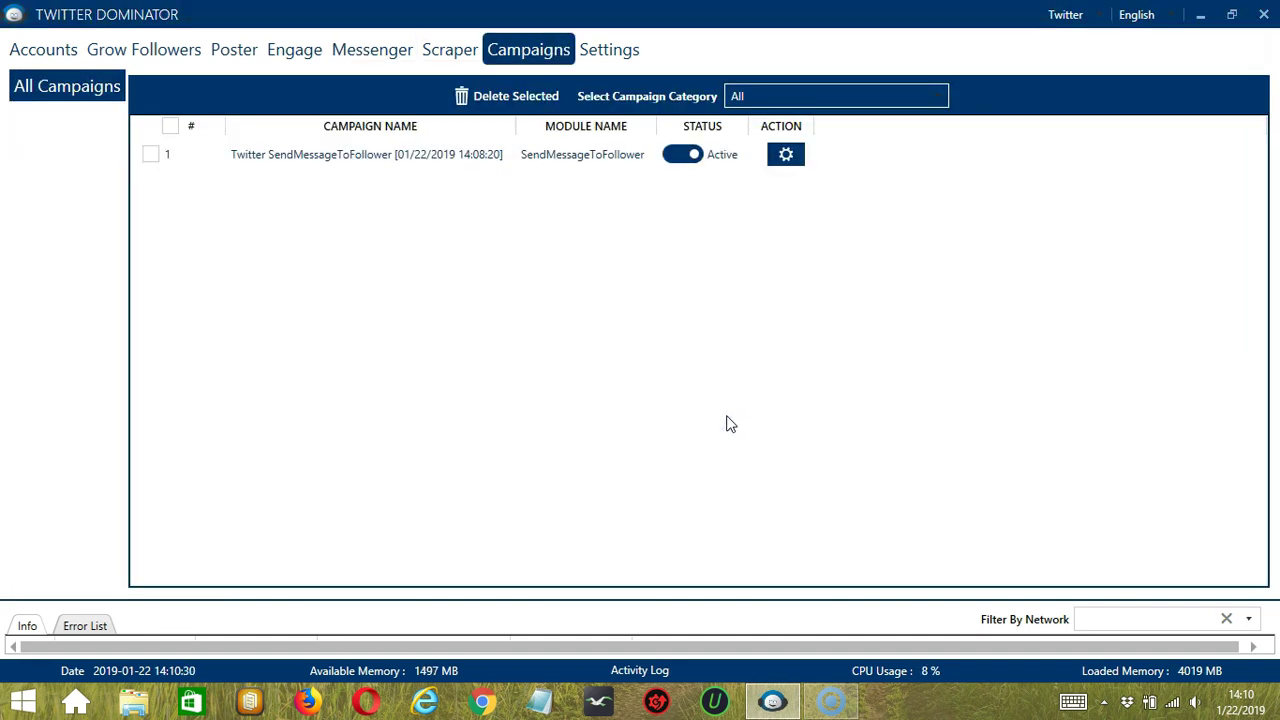
Pause the Twitter SendMessageToFollower campaign, then choose Delete from its gear menu
left_click(688, 158)
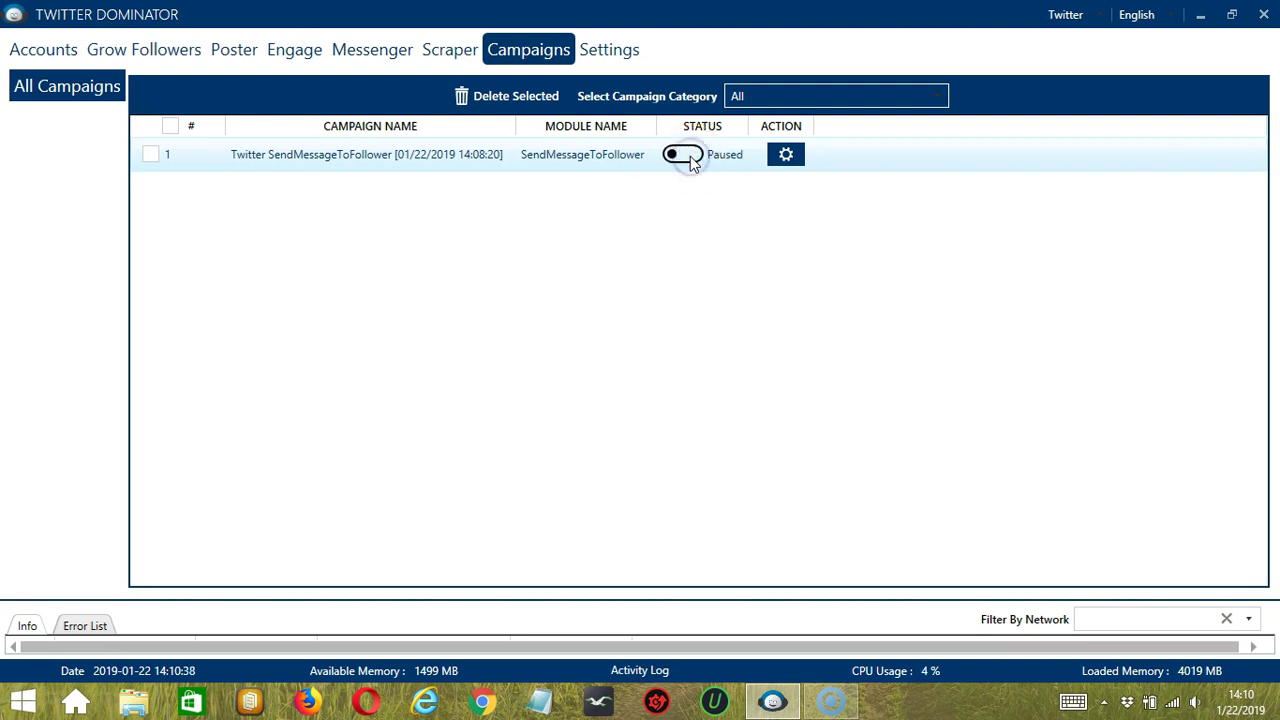
left_click(786, 158)
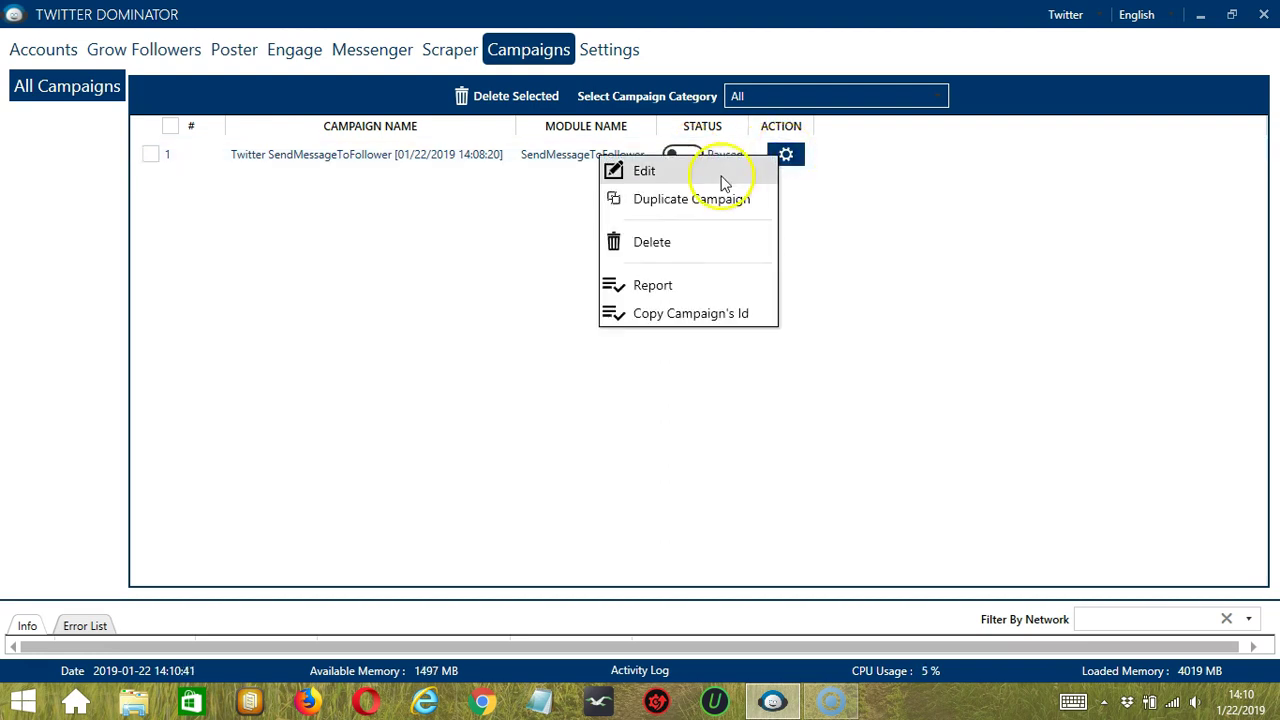
left_click(662, 246)
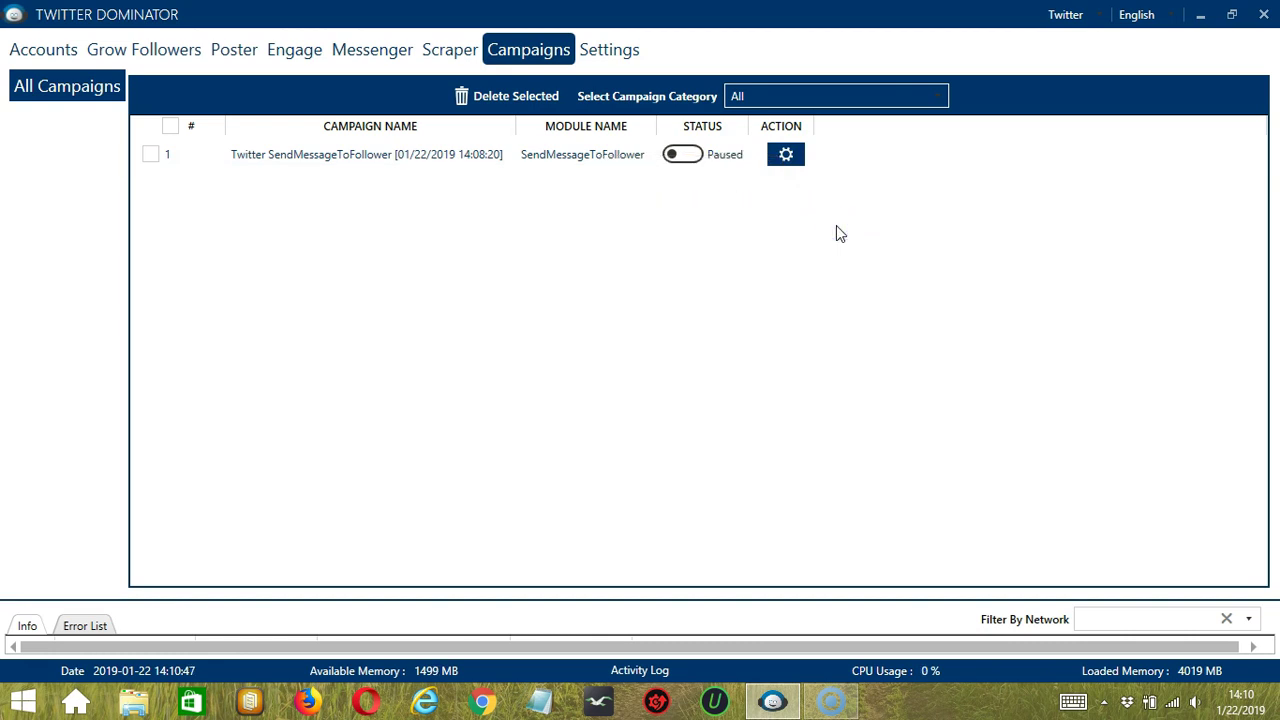